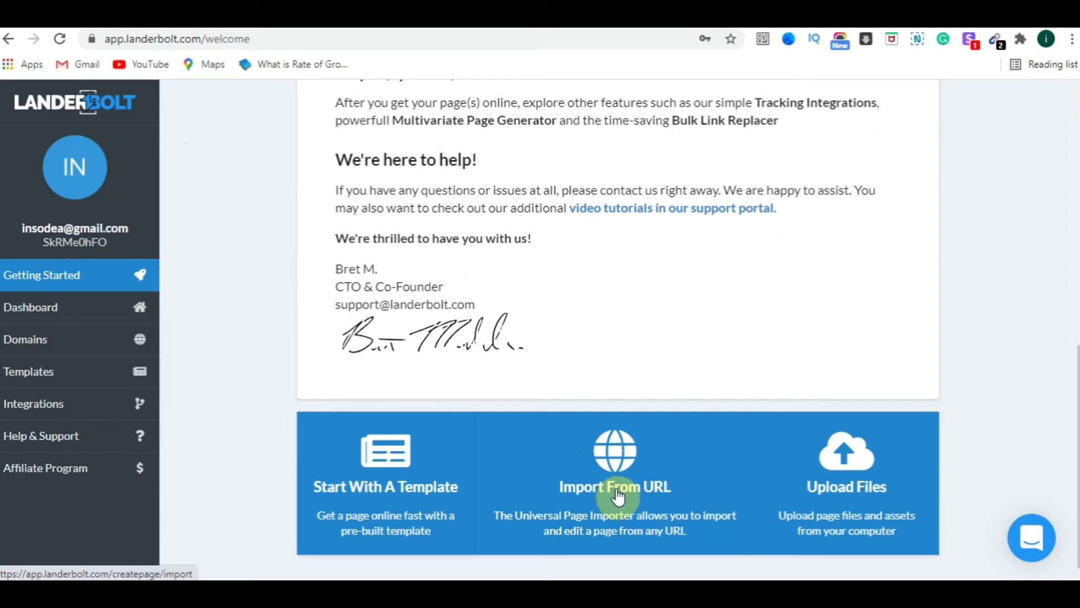
# Step: Start creating a page by importing from a URL, and search Google for "keto diet"
pyautogui.click(618, 497)
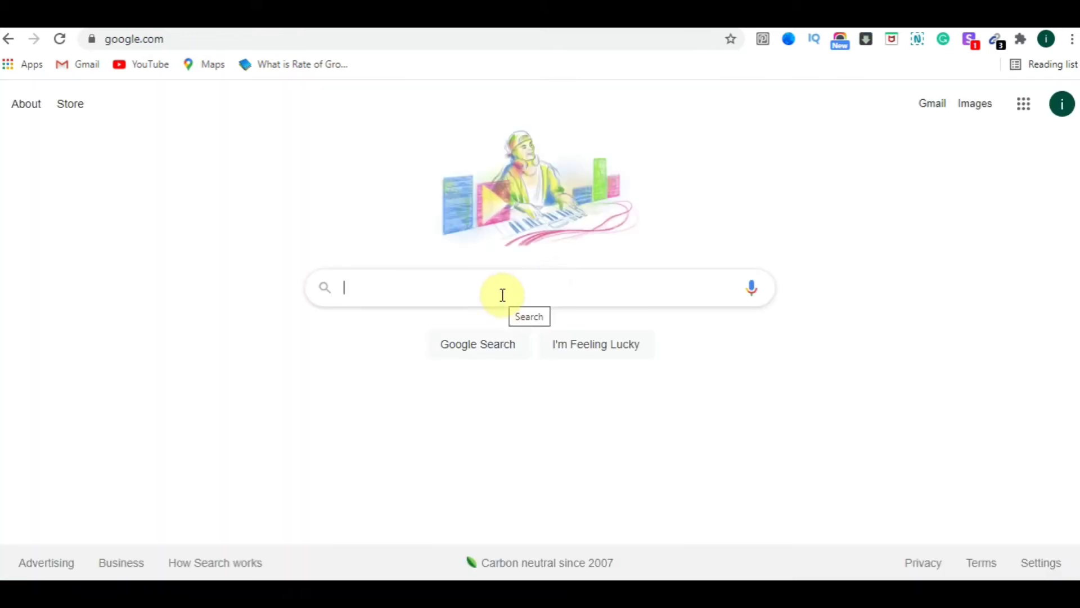
pyautogui.write('keto')
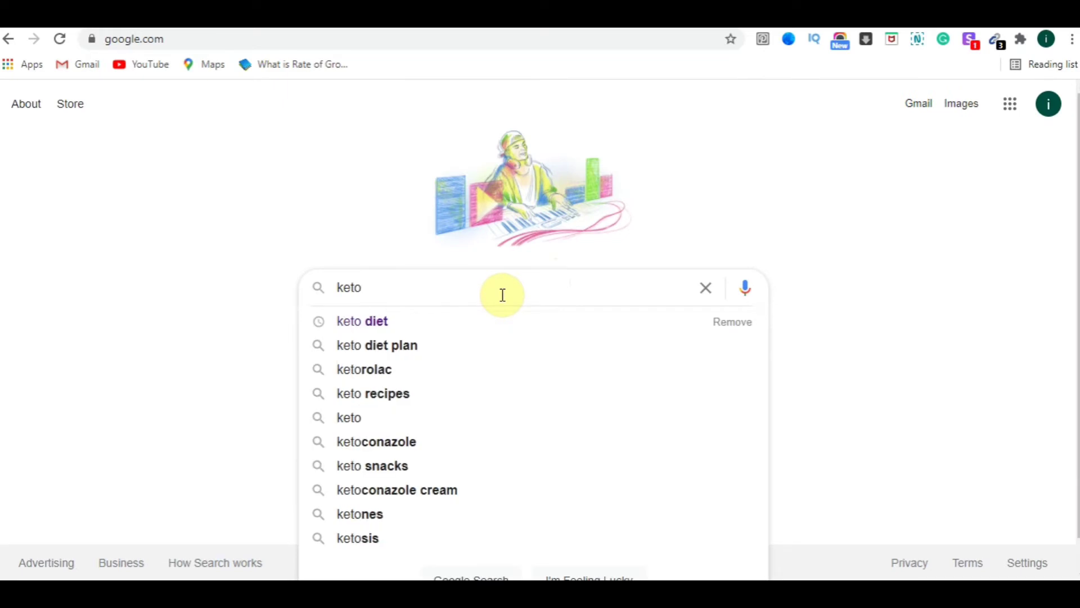
pyautogui.write(' diet')
pyautogui.press('Return')
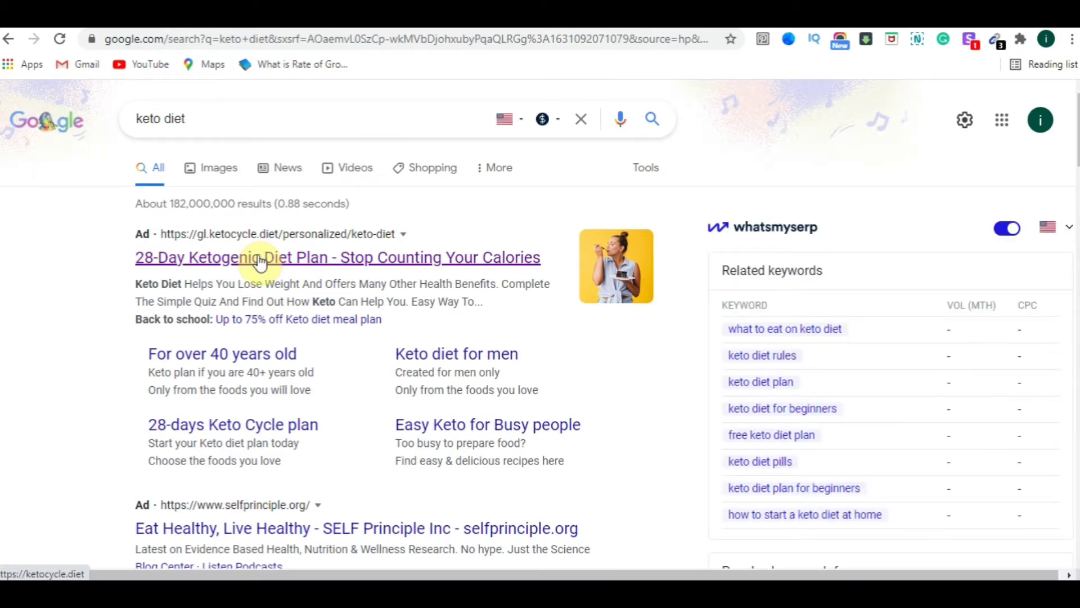
# Step: Open the "28-Day Ketogenic Diet Plan" ad result and look over its landing page
pyautogui.click(260, 260)
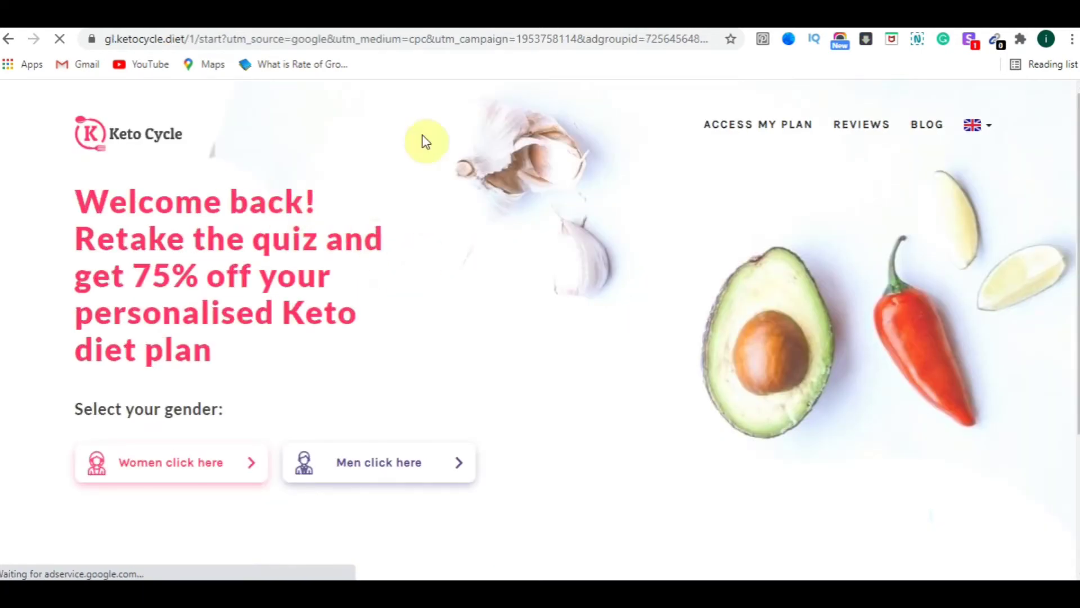
pyautogui.scroll(-4, 392, 388)
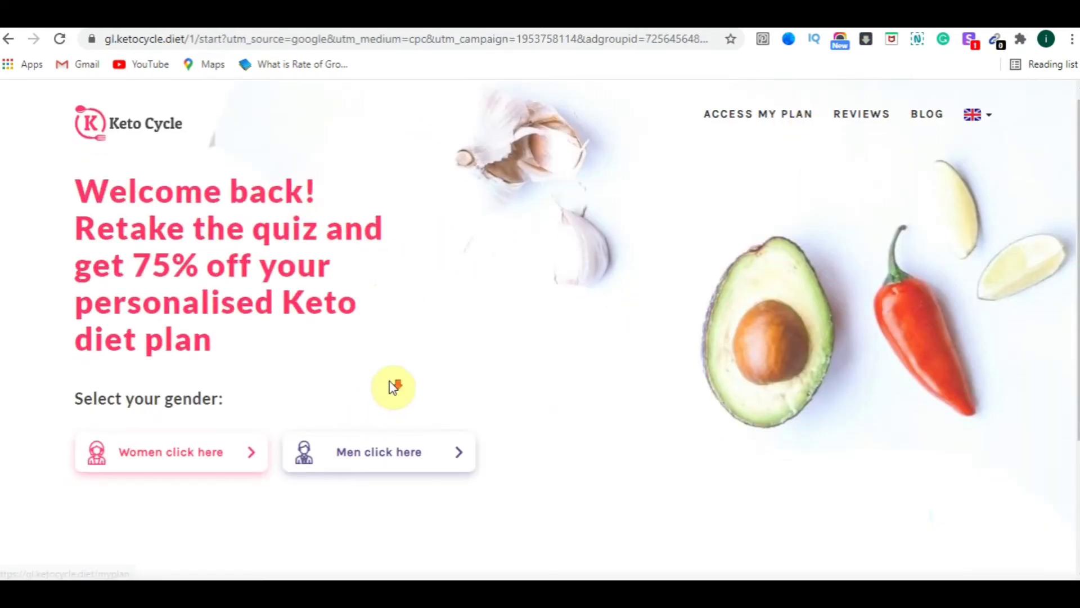
pyautogui.scroll(4, 394, 388)
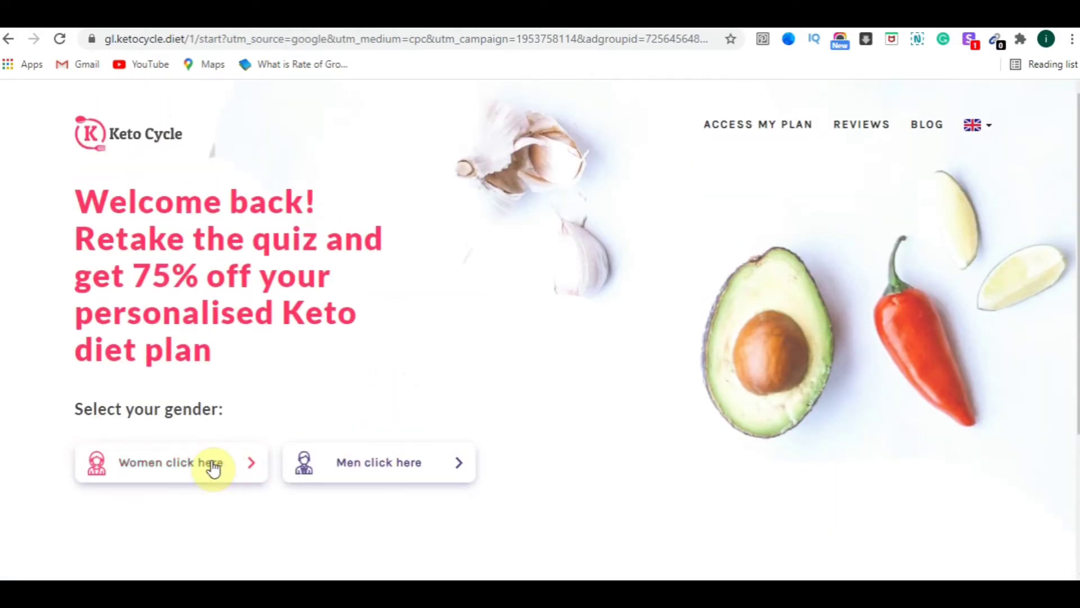
pyautogui.click(212, 467)
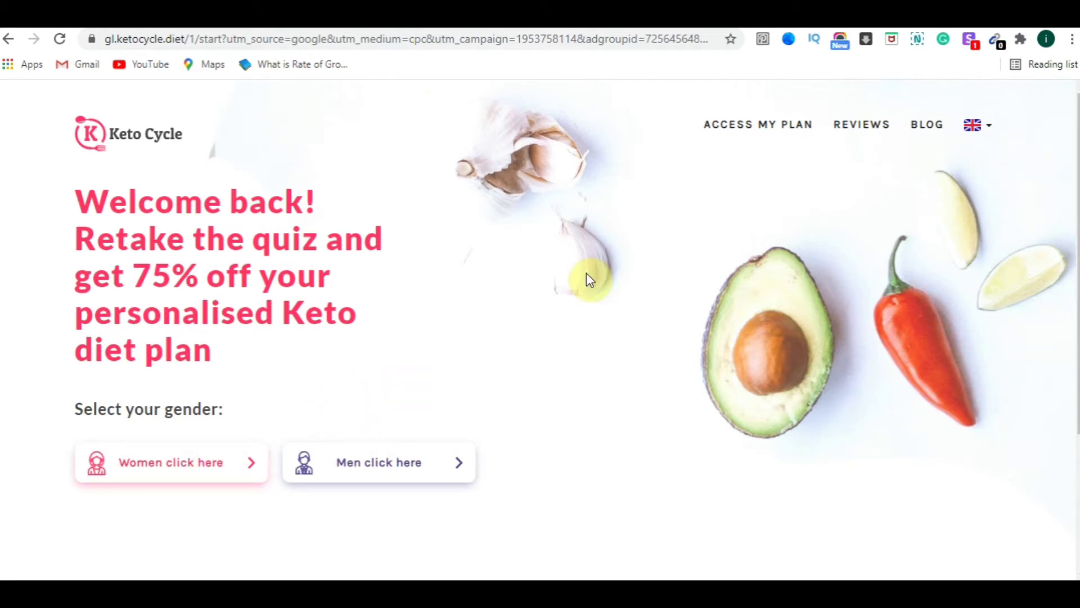
# Step: Copy the Keto Cycle landing page's address and paste it as the URL to import in LanderBolt
pyautogui.click(484, 37)
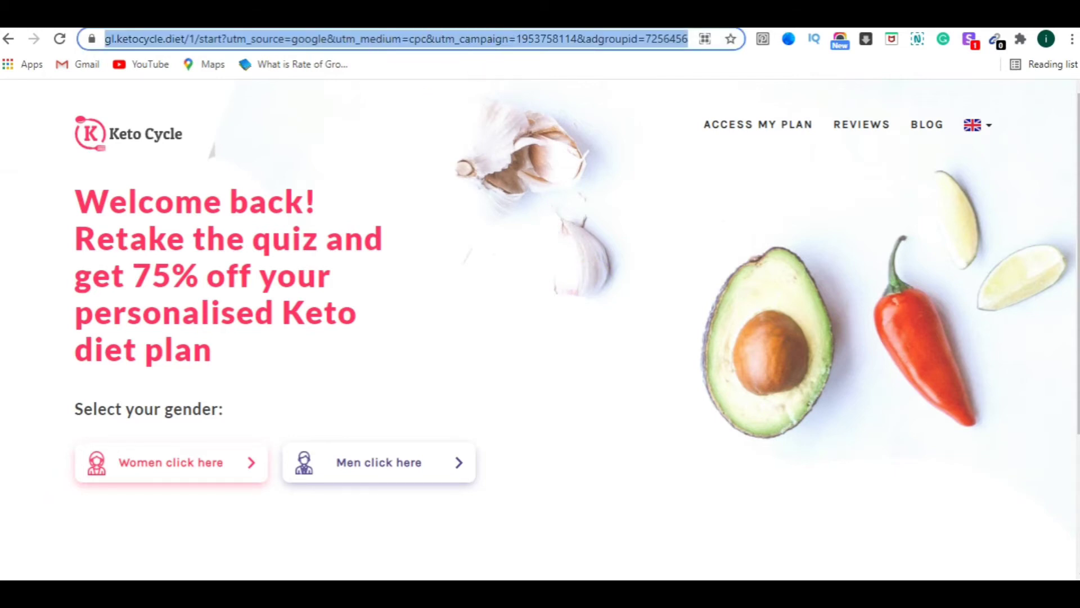
pyautogui.hotkey('ctrl', 'Tab')
pyautogui.click(395, 280)
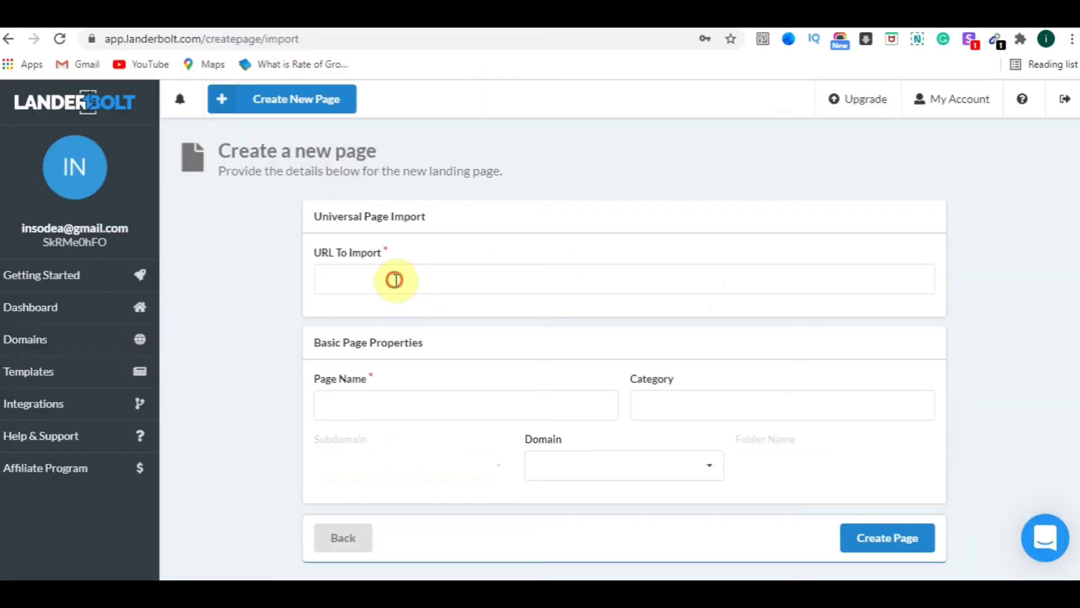
pyautogui.hotkey('ctrl', 'v')
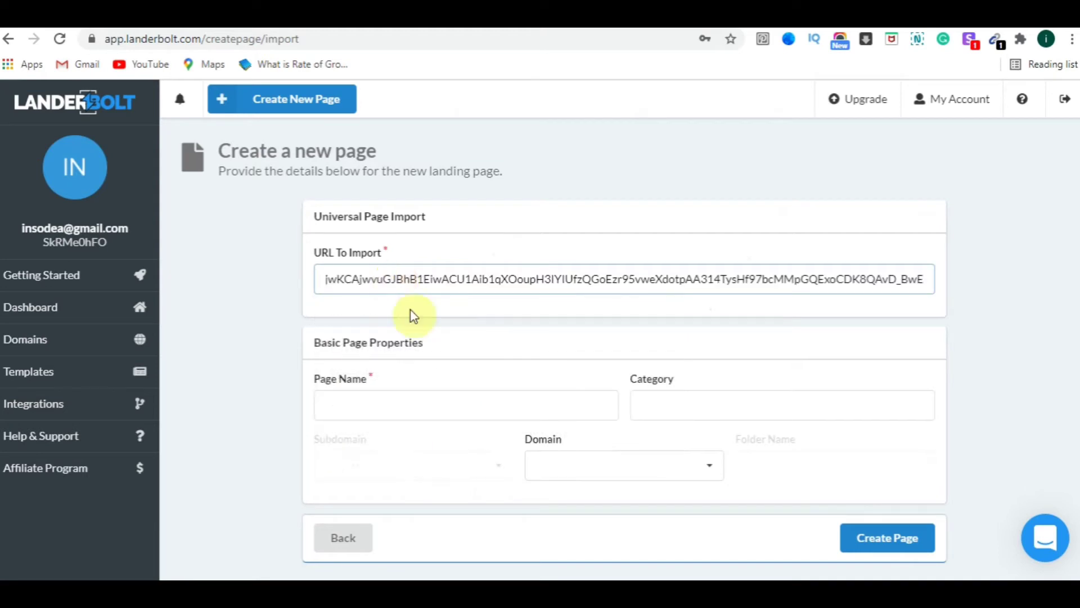
# Step: Name the new page "Keto Diet Demo" and set its category to "keto"
pyautogui.click(412, 404)
pyautogui.write('Keto D')
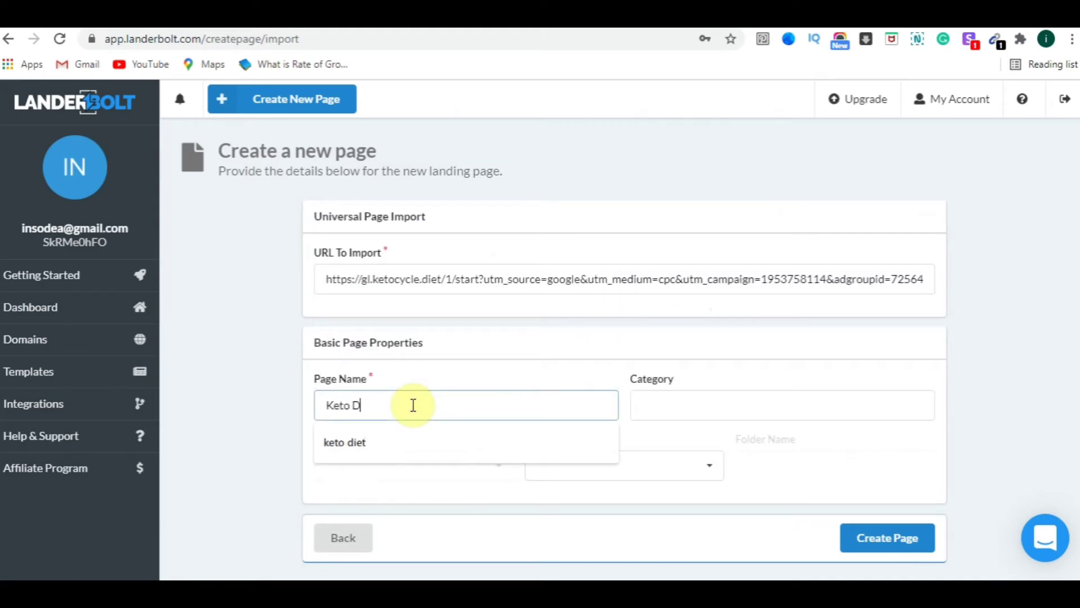
pyautogui.write('iet Demo')
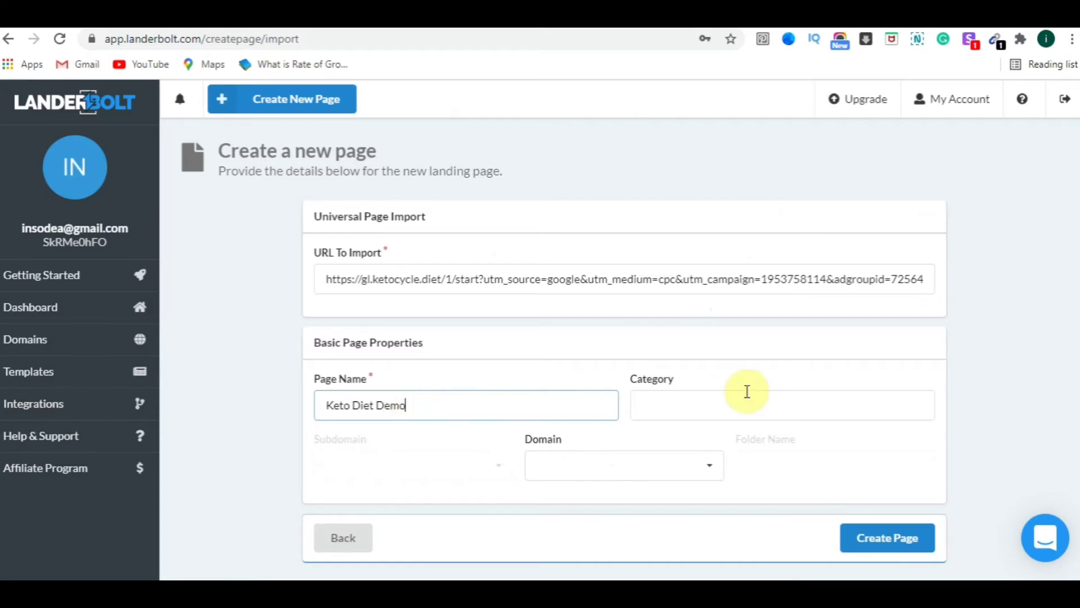
pyautogui.click(739, 400)
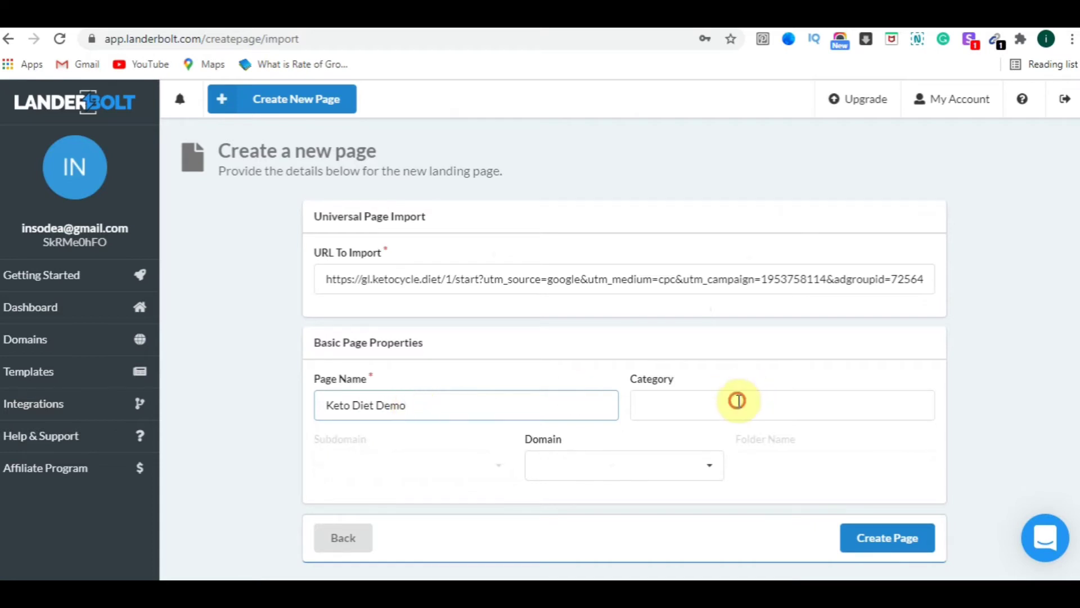
pyautogui.write('keto')
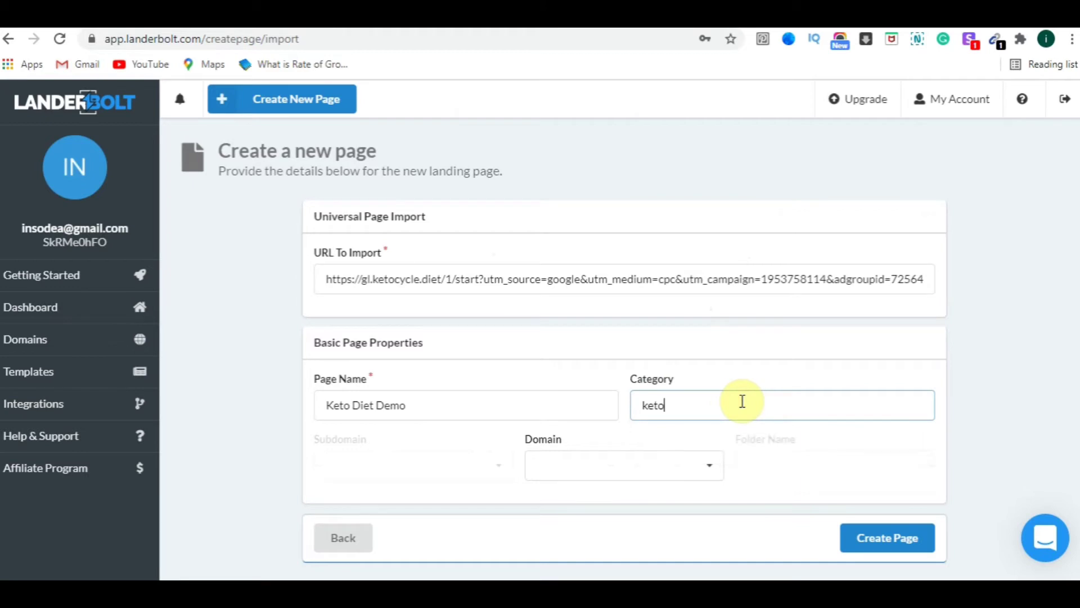
# Step: Assign the domain lialka.xyz with the folder name "keto" and create the page
pyautogui.click(700, 463)
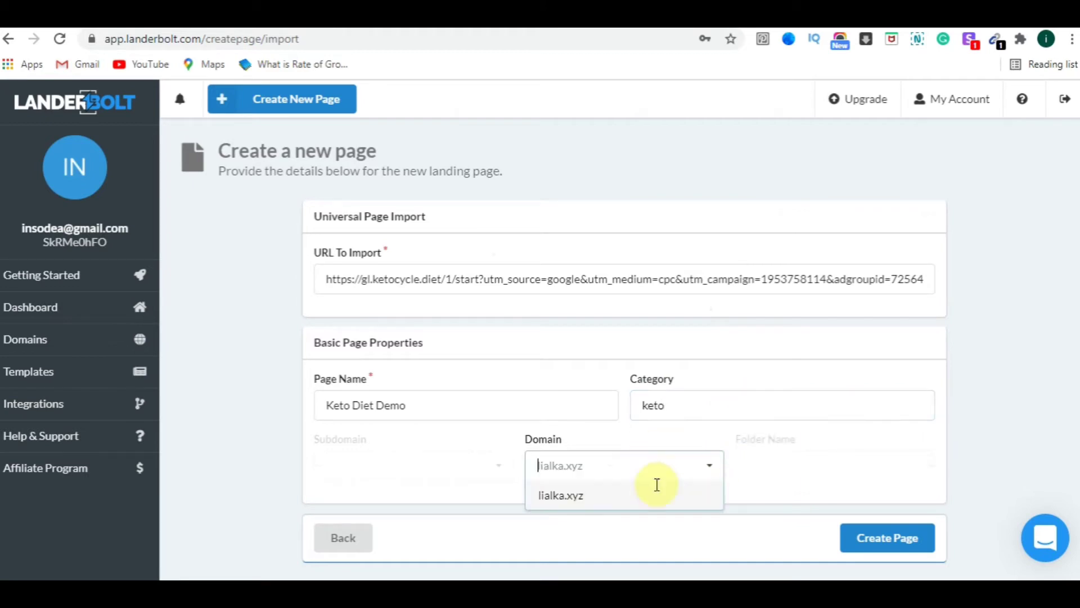
pyautogui.click(580, 495)
pyautogui.click(781, 459)
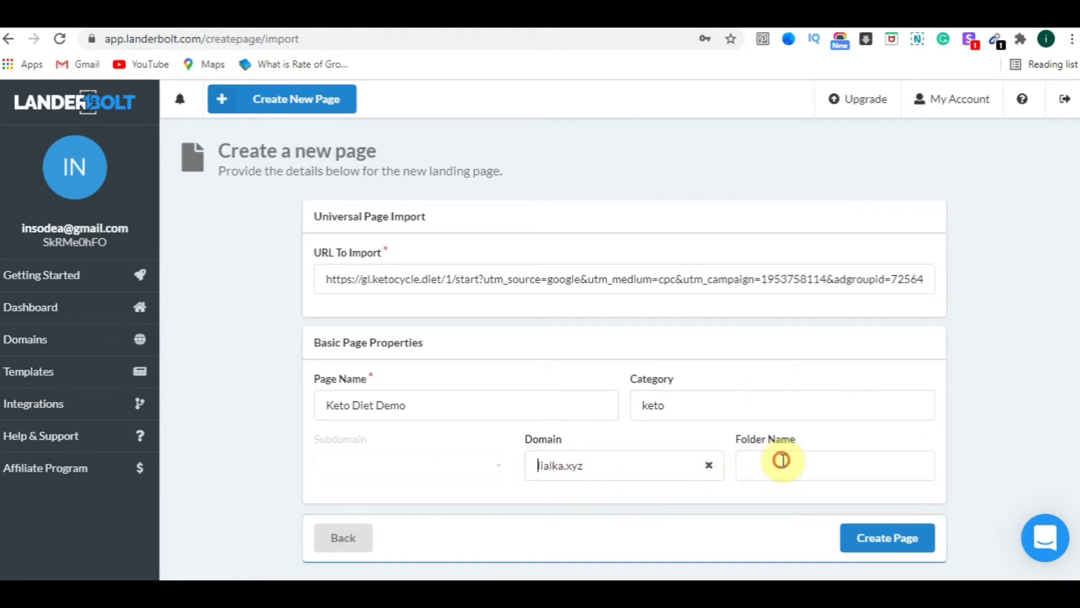
pyautogui.write('keto')
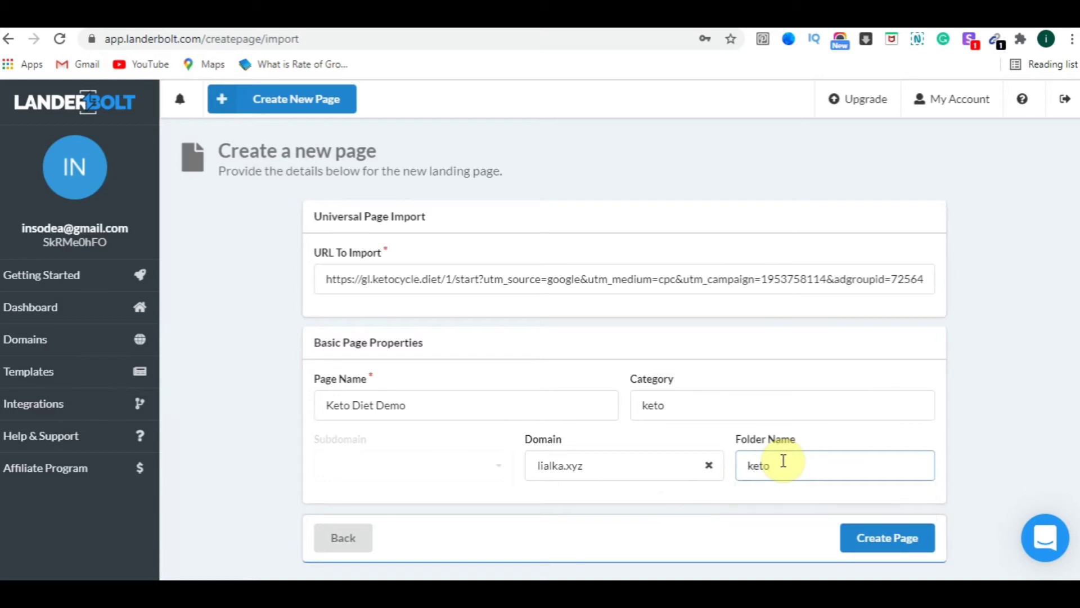
pyautogui.click(894, 536)
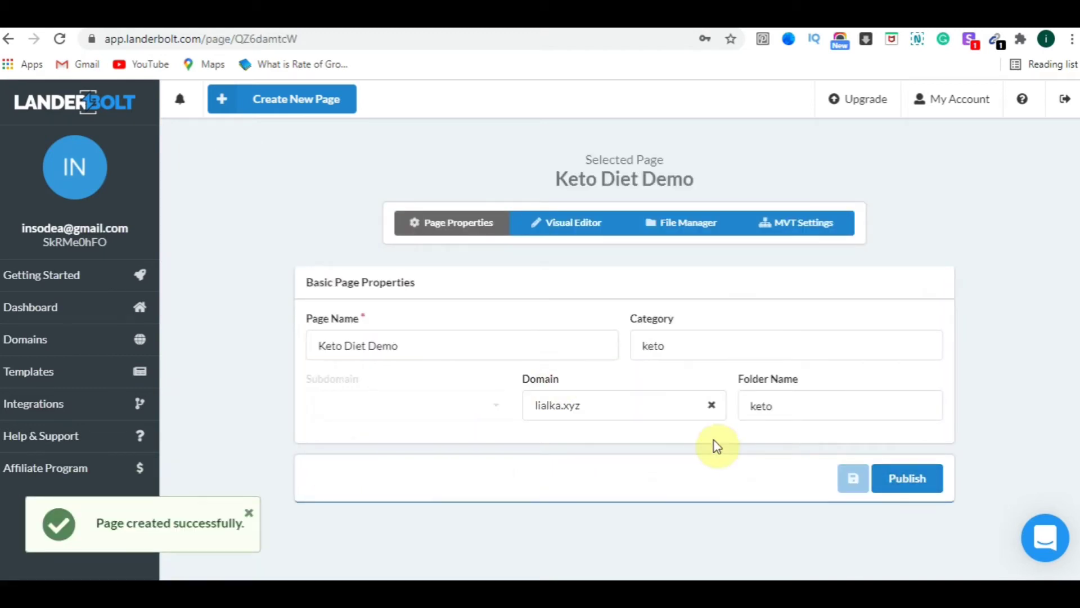
# Step: Open the Keto Diet Demo page in the visual editor and look through its imported content
pyautogui.click(570, 235)
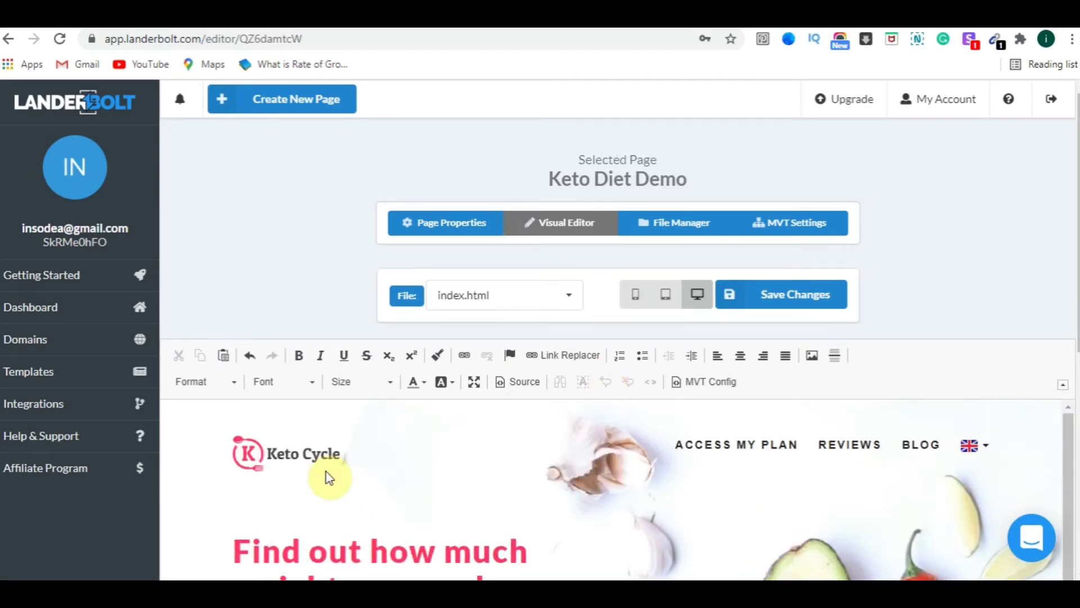
pyautogui.scroll(-3, 469, 467)
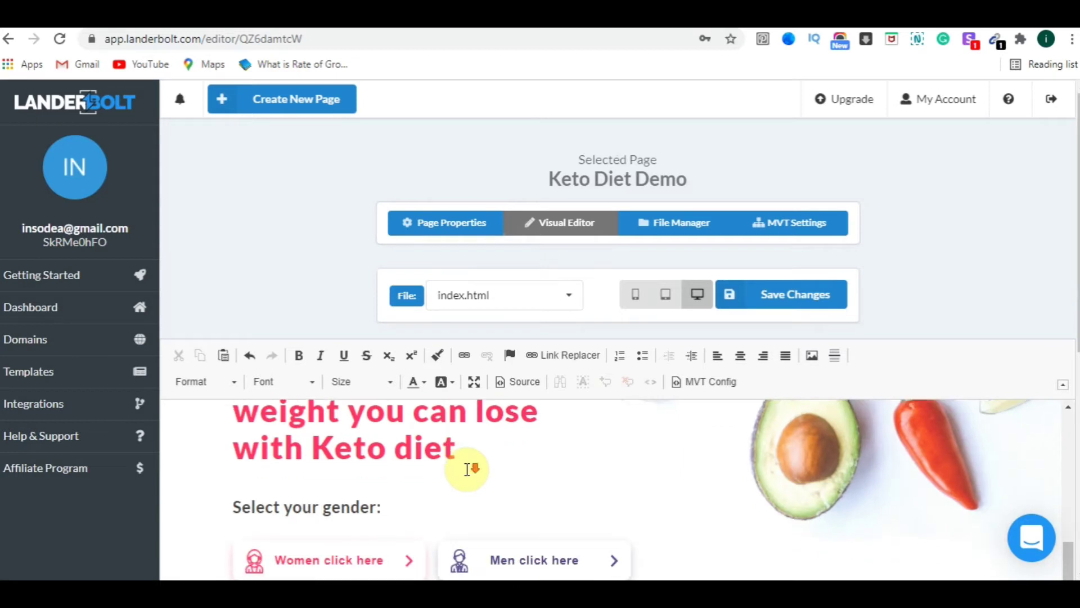
pyautogui.scroll(-2, 1076, 439)
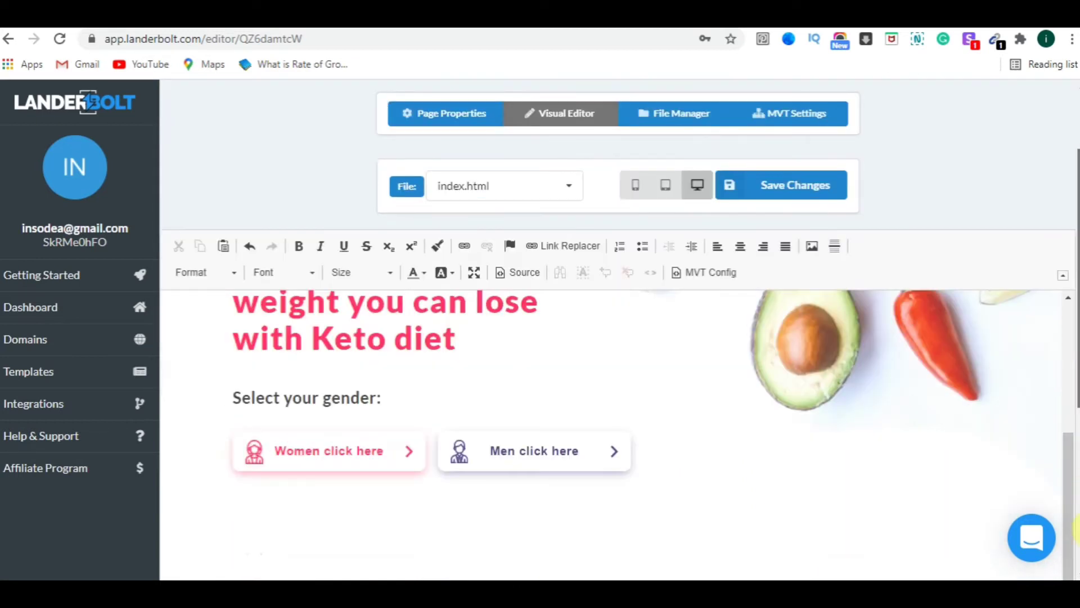
pyautogui.scroll(-5, 784, 405)
pyautogui.scroll(10, 704, 378)
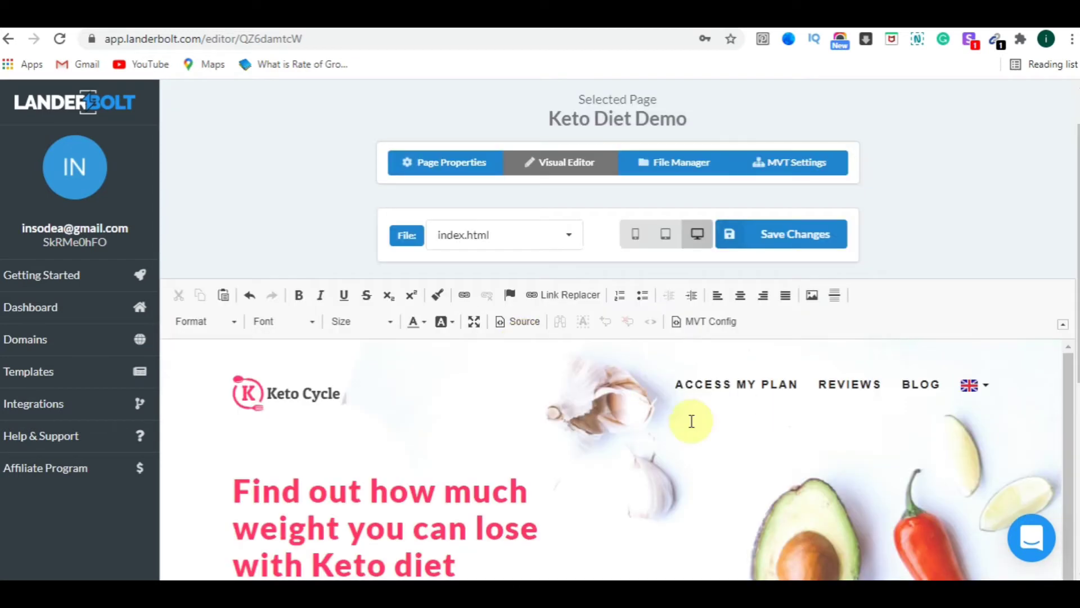
pyautogui.scroll(-2, 691, 421)
pyautogui.scroll(3, 591, 423)
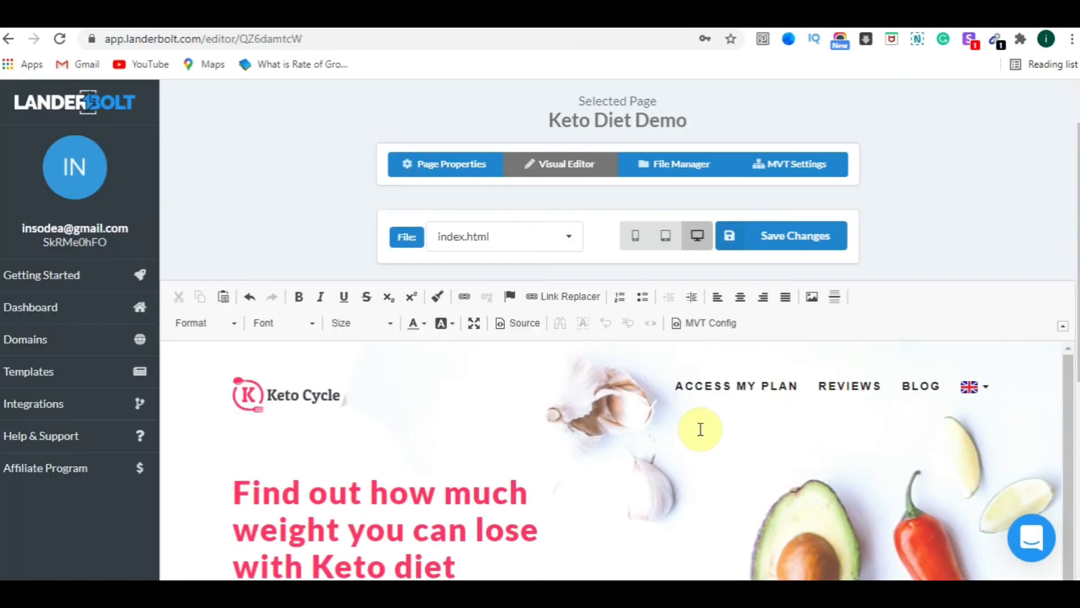
pyautogui.scroll(-3, 700, 429)
pyautogui.scroll(3, 736, 410)
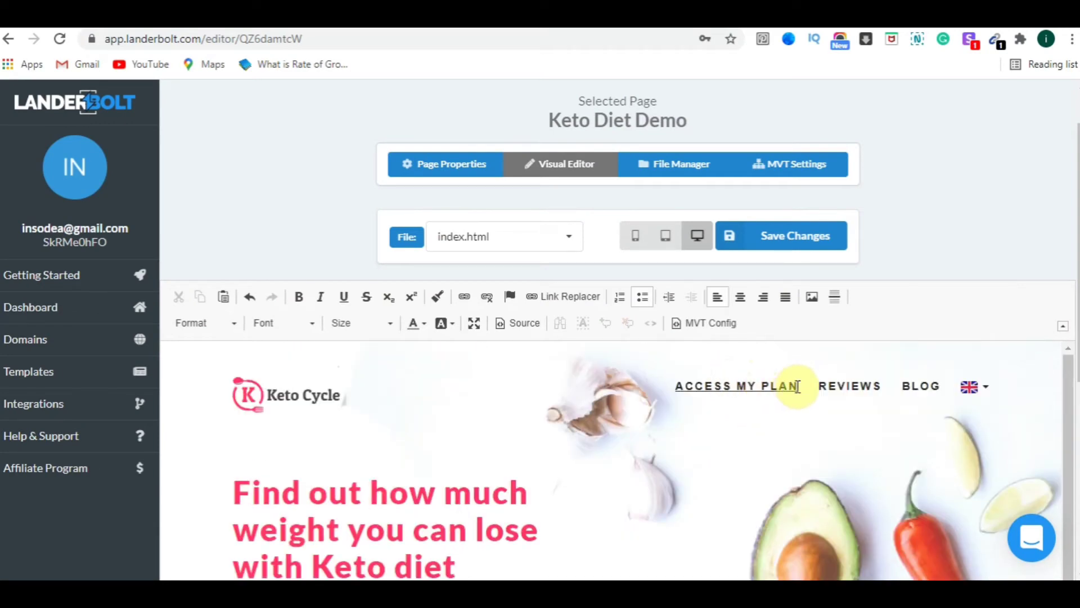
# Step: Replace the "ACCESS MY PLAN" text in the page header with "GET PLANS" and make it bold
pyautogui.moveTo(792, 386); pyautogui.dragTo(681, 376)
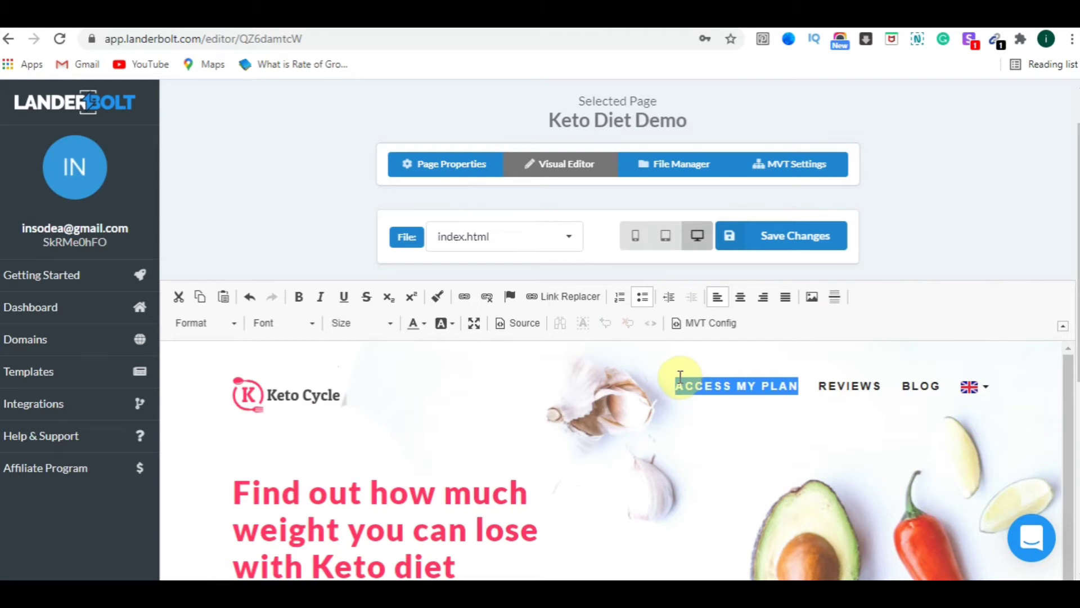
pyautogui.write('get')
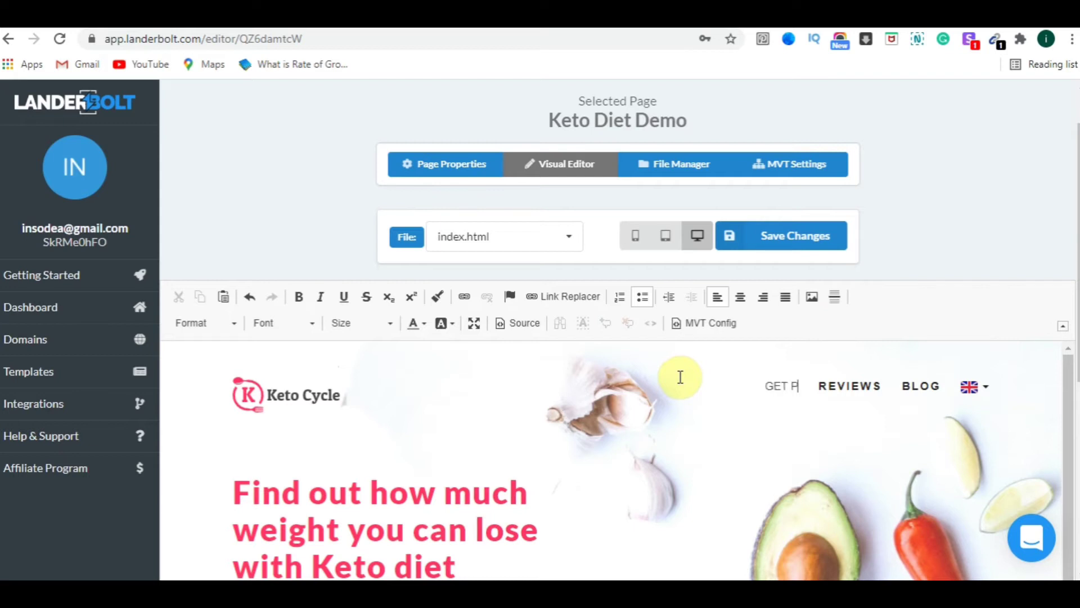
pyautogui.write(' plans')
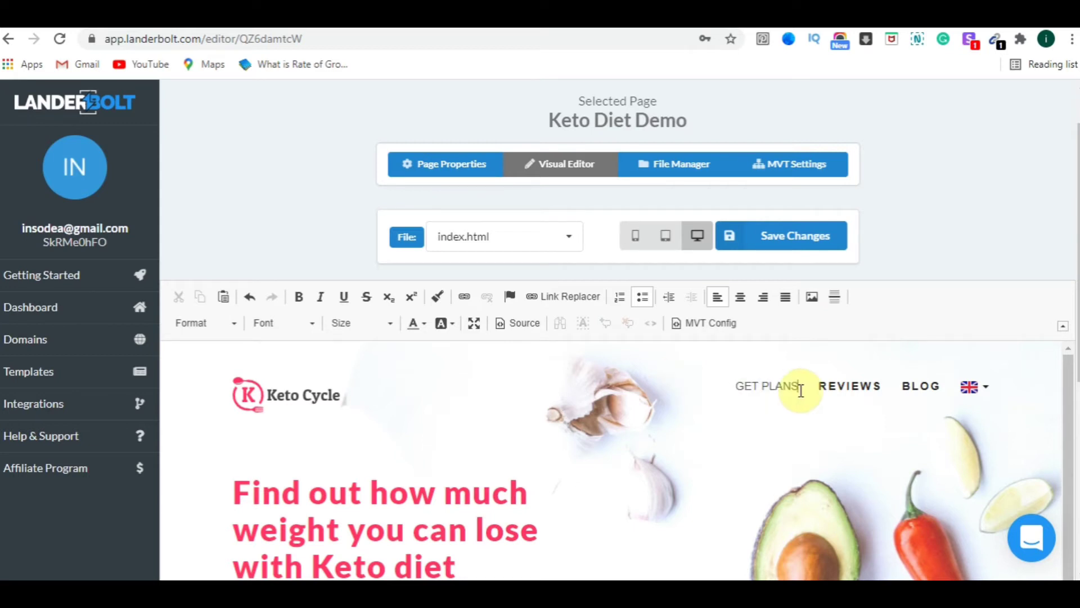
pyautogui.moveTo(798, 386); pyautogui.dragTo(735, 384)
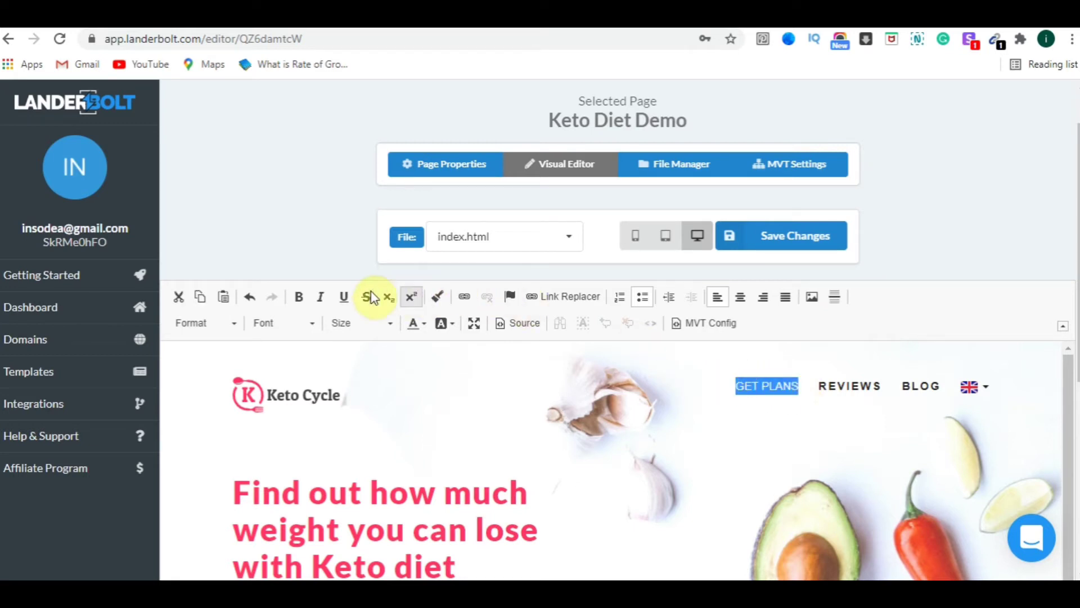
pyautogui.click(299, 296)
pyautogui.click(765, 414)
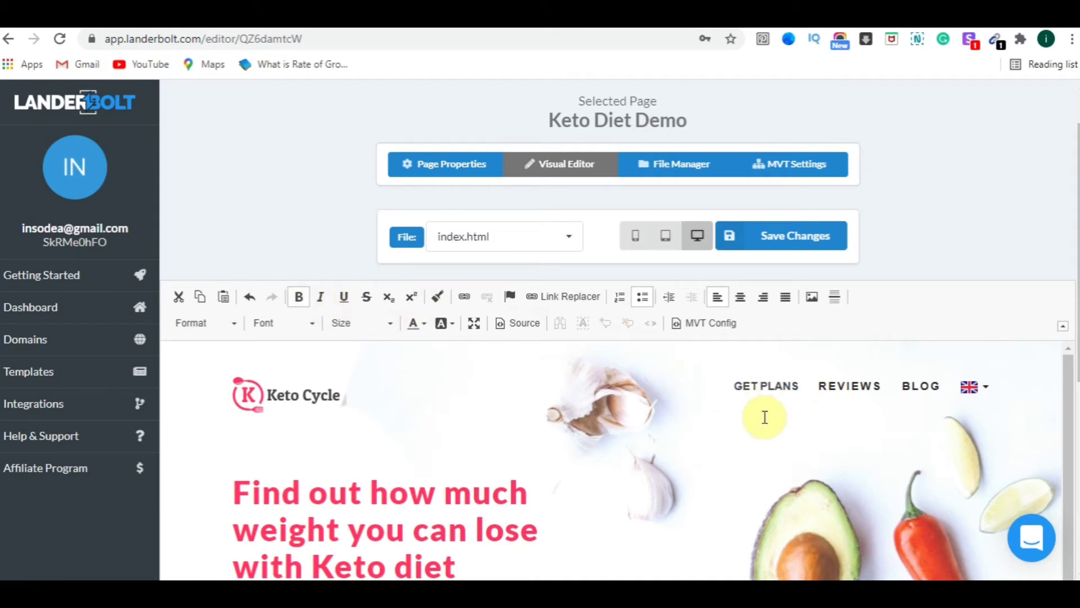
pyautogui.click(764, 384)
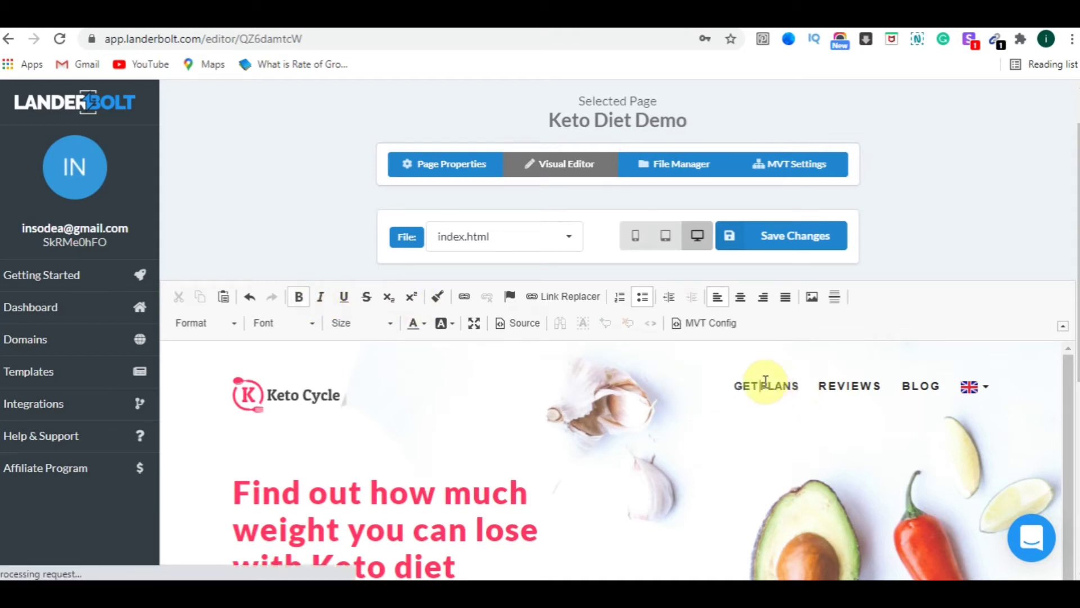
pyautogui.rightClick(766, 384)
pyautogui.click(859, 361)
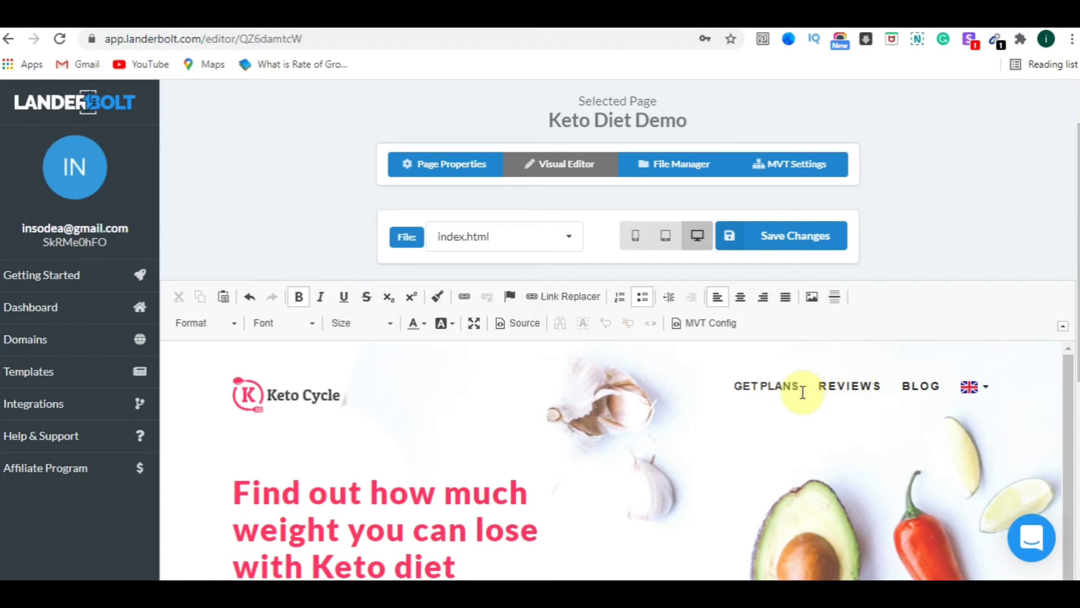
pyautogui.click(832, 386)
pyautogui.rightClick(835, 385)
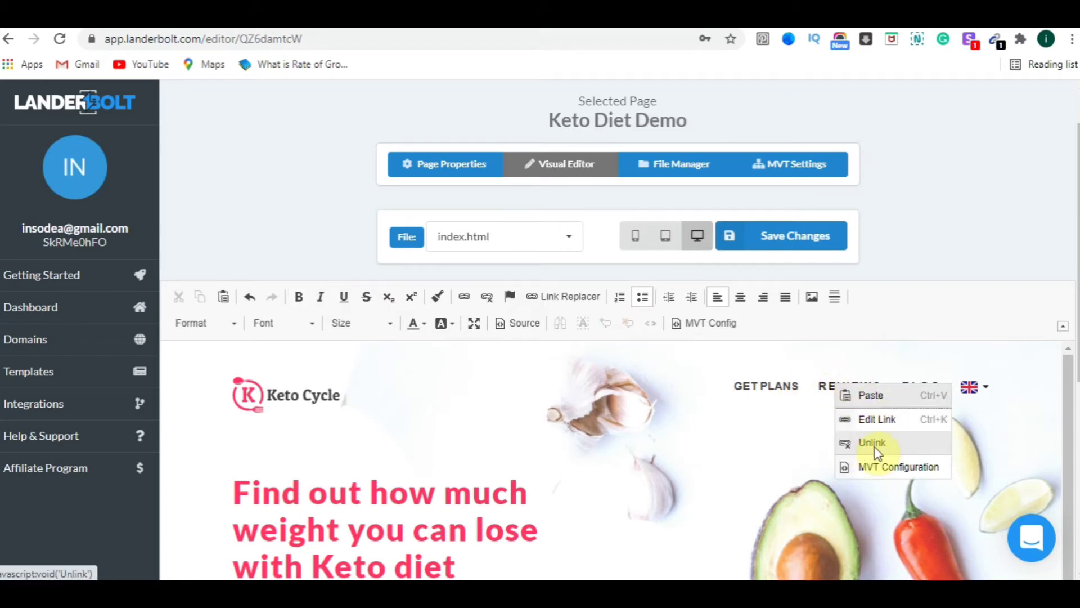
pyautogui.click(879, 419)
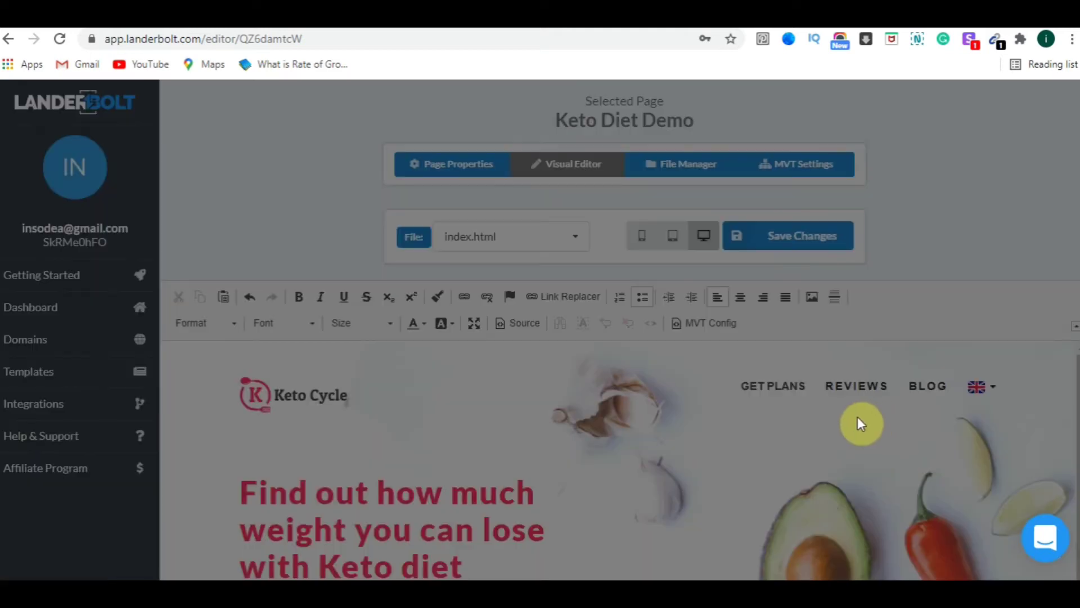
pyautogui.click(442, 331)
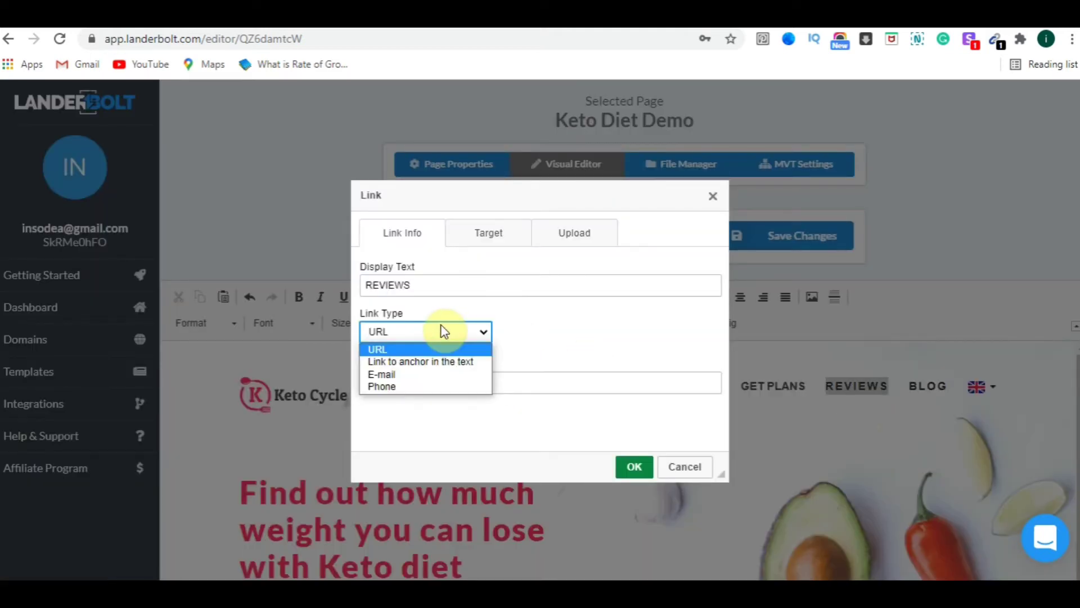
pyautogui.click(459, 349)
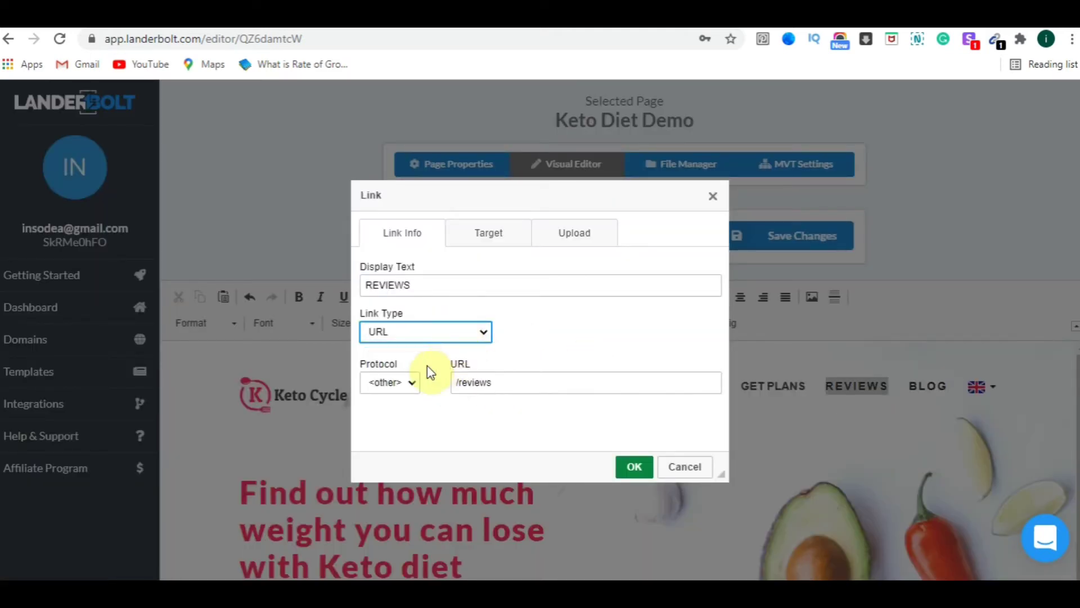
pyautogui.click(411, 384)
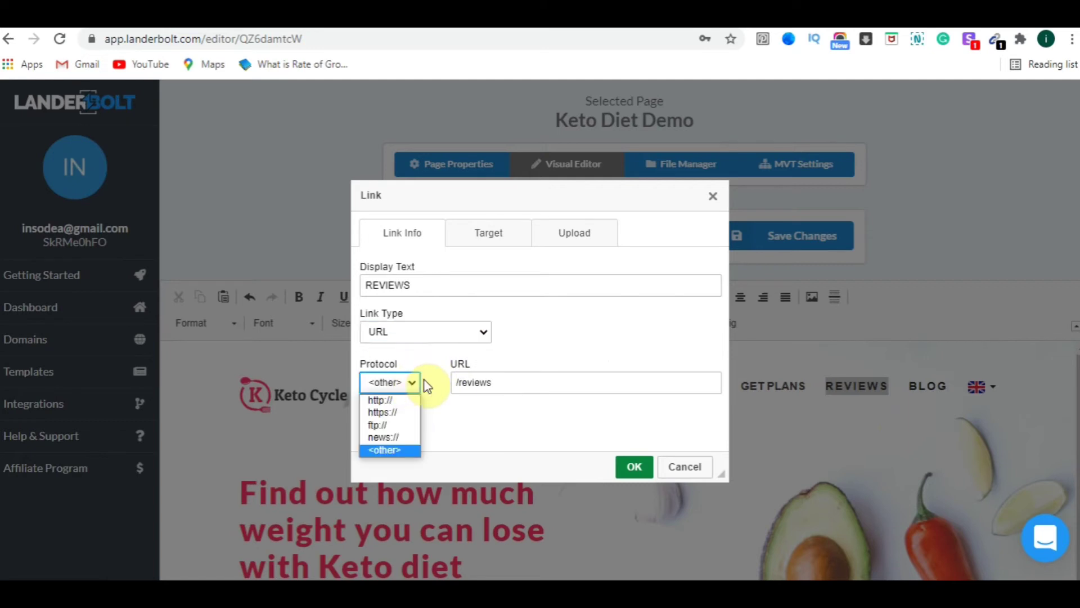
pyautogui.click(387, 416)
pyautogui.moveTo(509, 381); pyautogui.dragTo(410, 381)
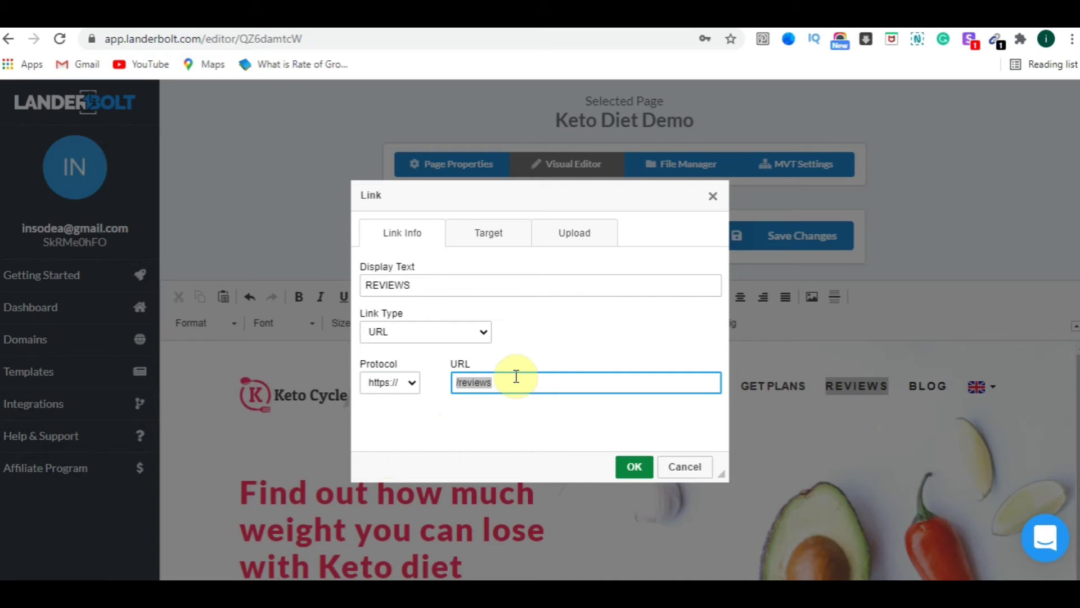
pyautogui.write('ww.google.com')
pyautogui.click(634, 465)
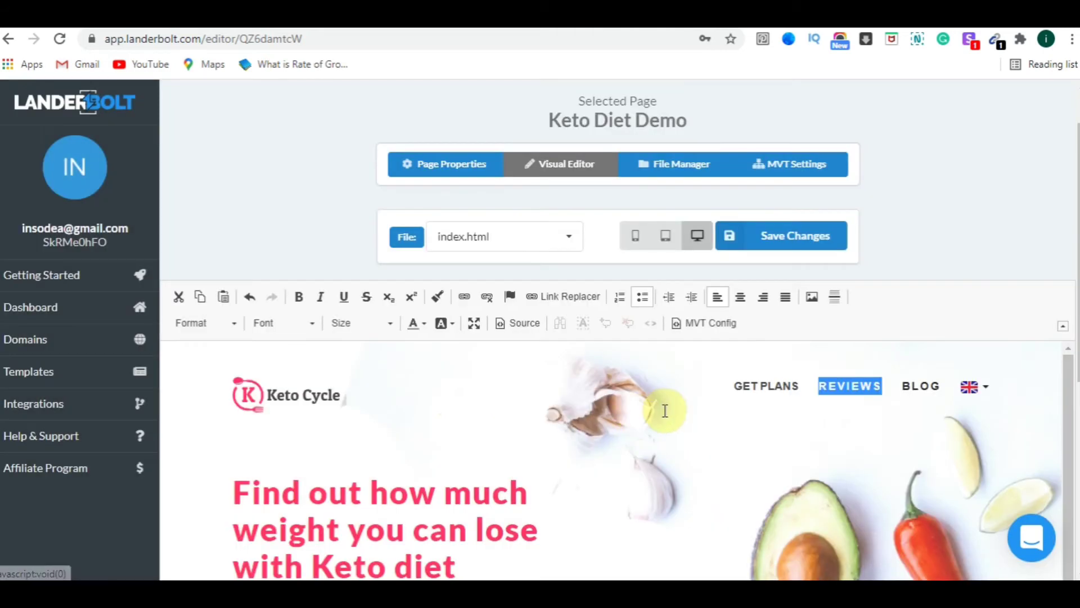
pyautogui.click(837, 434)
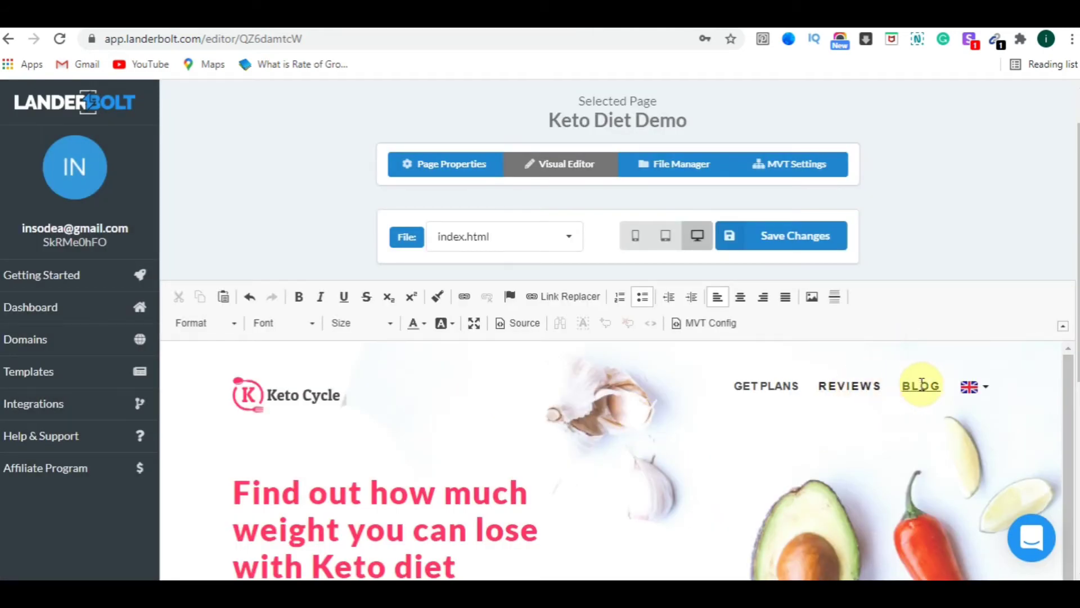
# Step: Delete the UK flag image from the page header and undo the extra deletion next to it
pyautogui.click(987, 387)
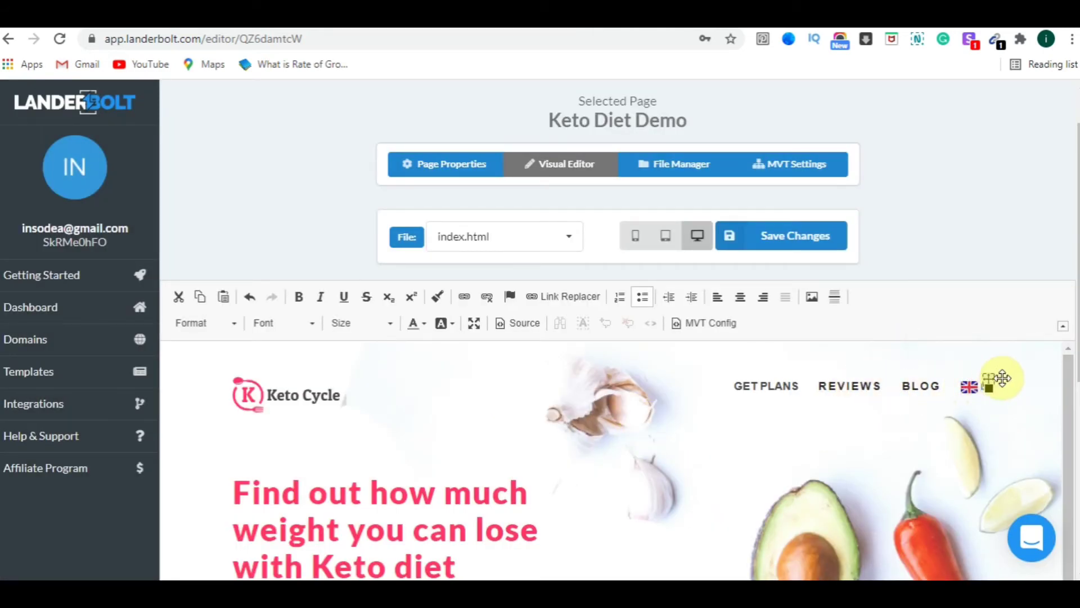
pyautogui.click(971, 388)
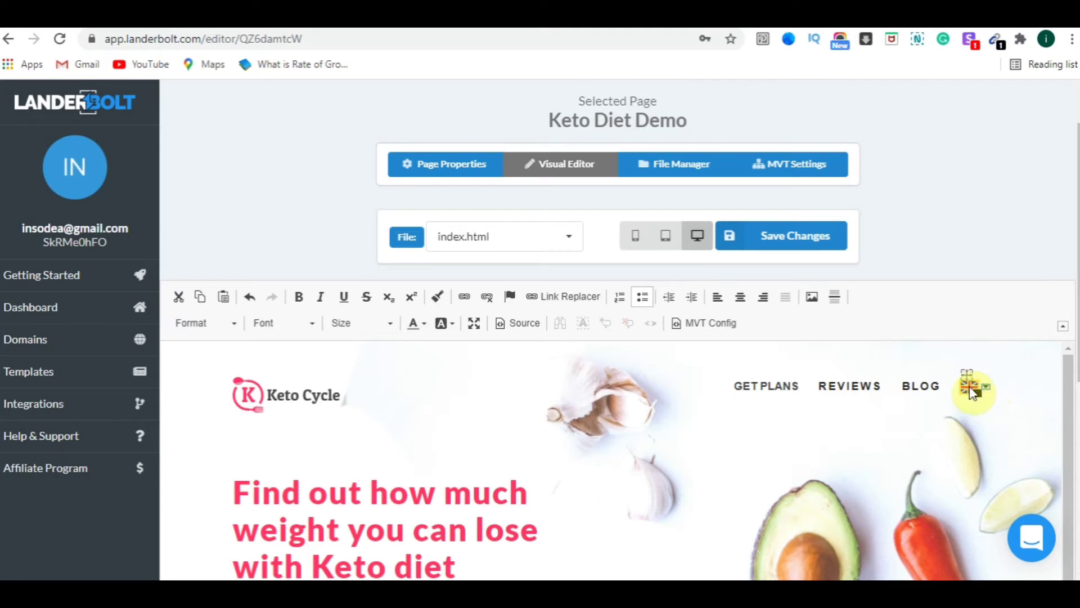
pyautogui.press('Delete')
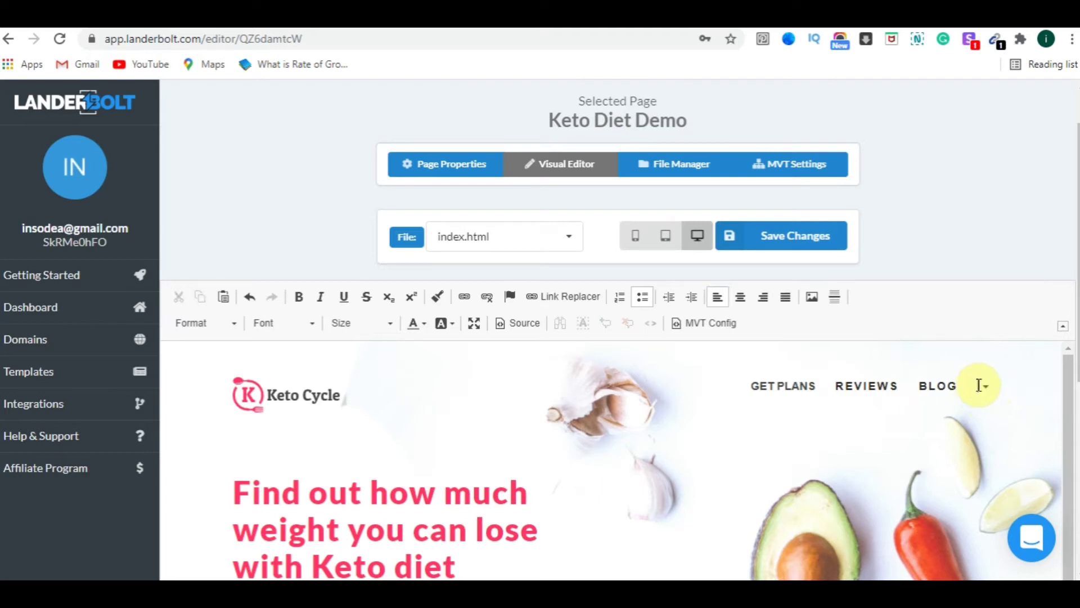
pyautogui.press('Delete')
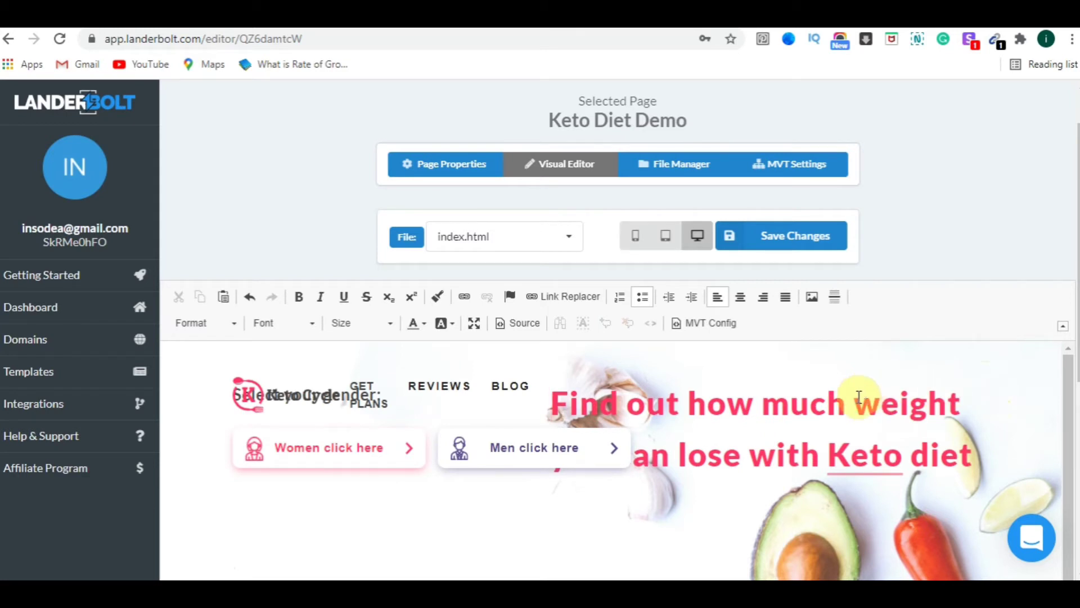
pyautogui.hotkey('ctrl', 'z')
# Step: Check the editing options for the main heading and the "Women click here" button
pyautogui.scroll(-1, 443, 473)
pyautogui.moveTo(457, 485); pyautogui.dragTo(314, 434)
pyautogui.click(437, 413)
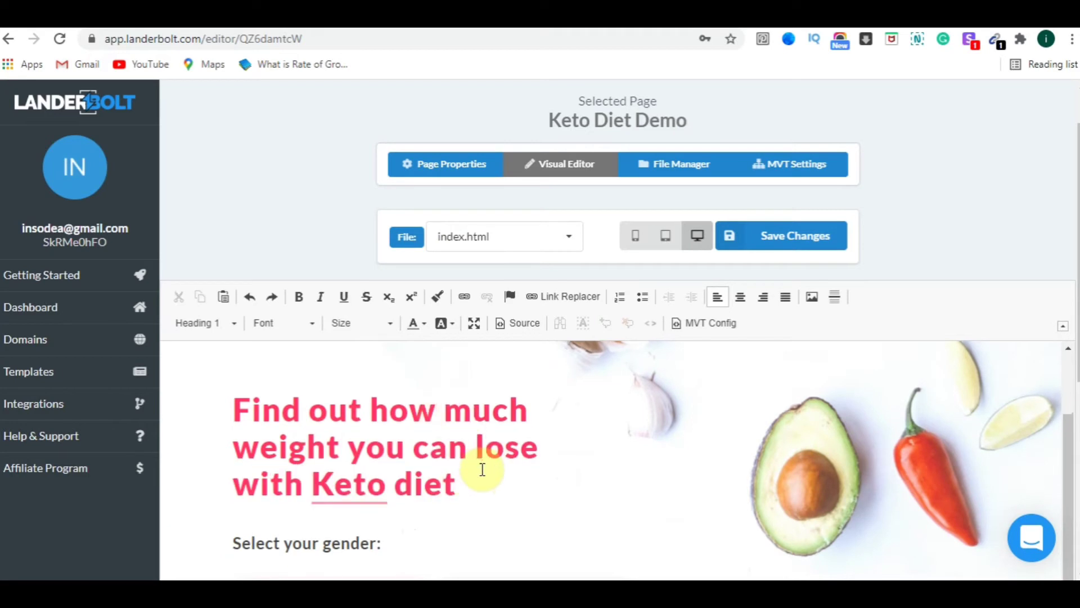
pyautogui.scroll(-2, 480, 470)
pyautogui.click(339, 501)
pyautogui.rightClick(367, 503)
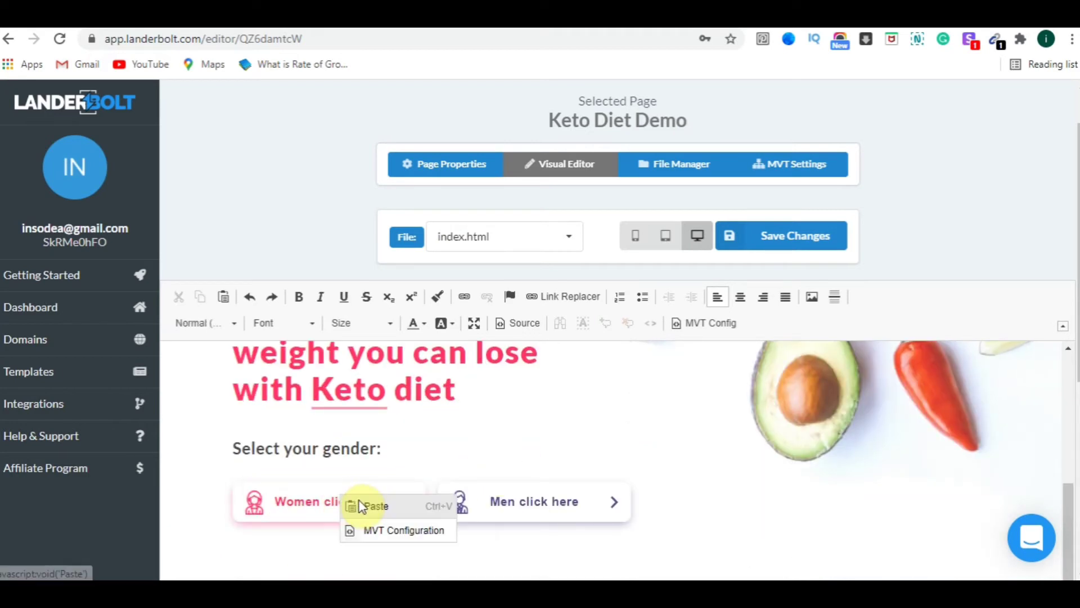
pyautogui.press('Escape')
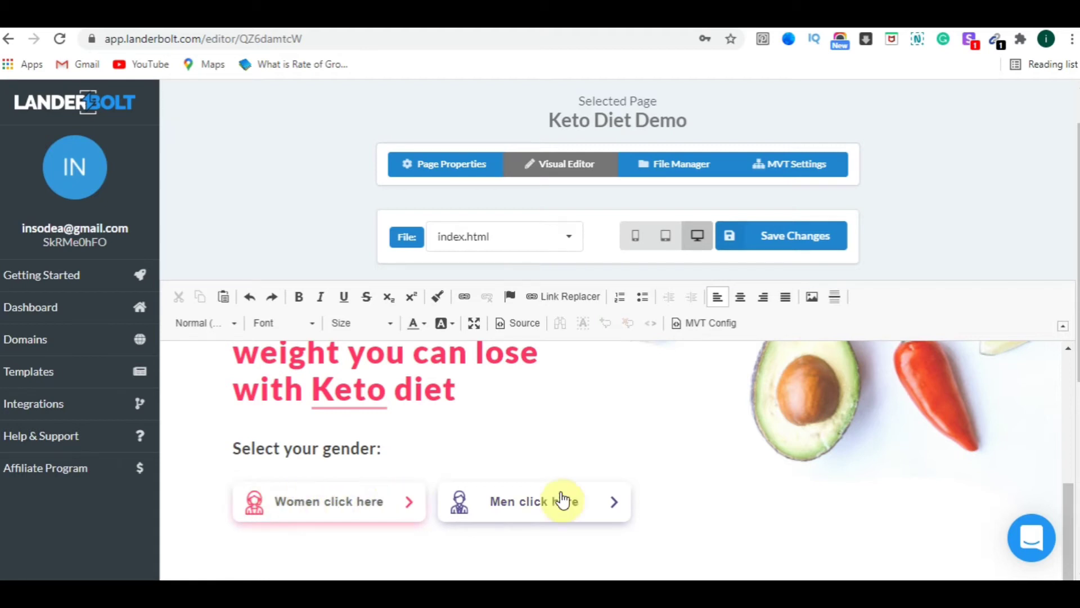
# Step: Delete the block of footer links running from BLOG to SUPPORT
pyautogui.scroll(-2, 555, 506)
pyautogui.scroll(-3, 560, 405)
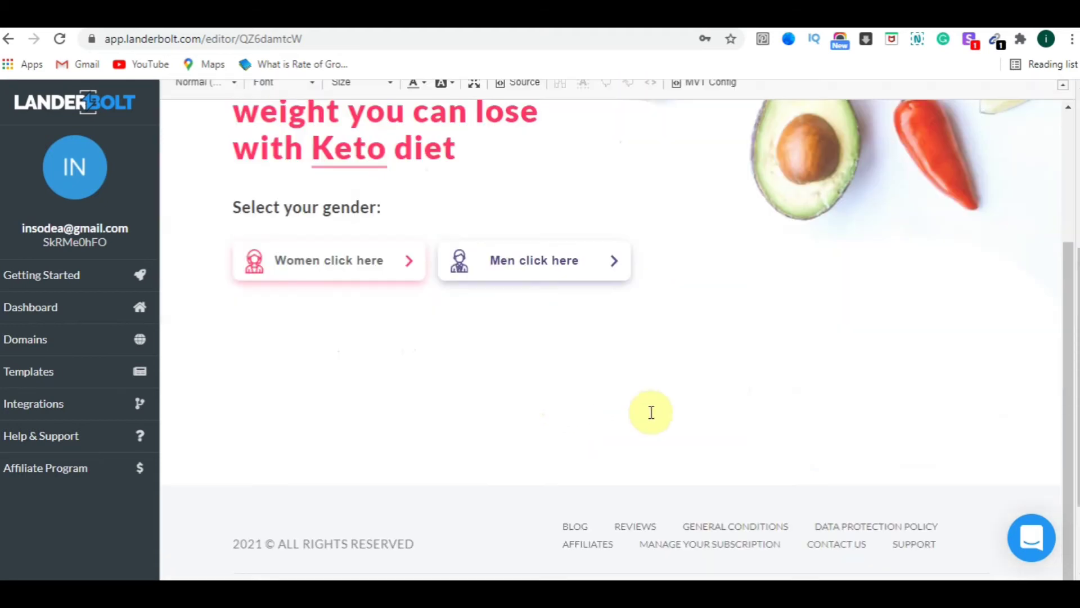
pyautogui.scroll(-2, 619, 411)
pyautogui.moveTo(552, 411); pyautogui.dragTo(1054, 448)
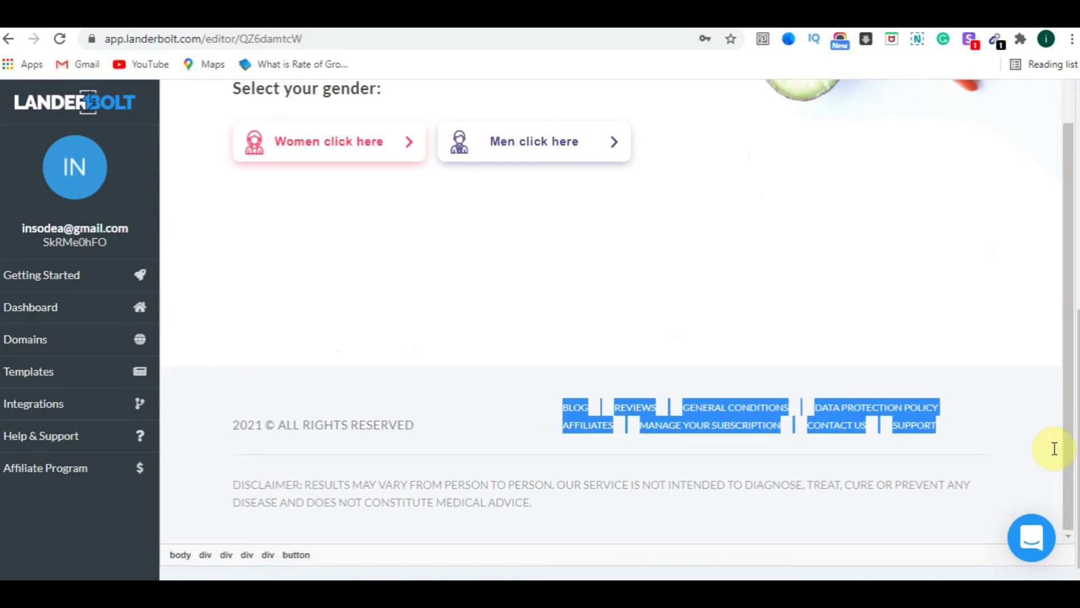
pyautogui.click(781, 431)
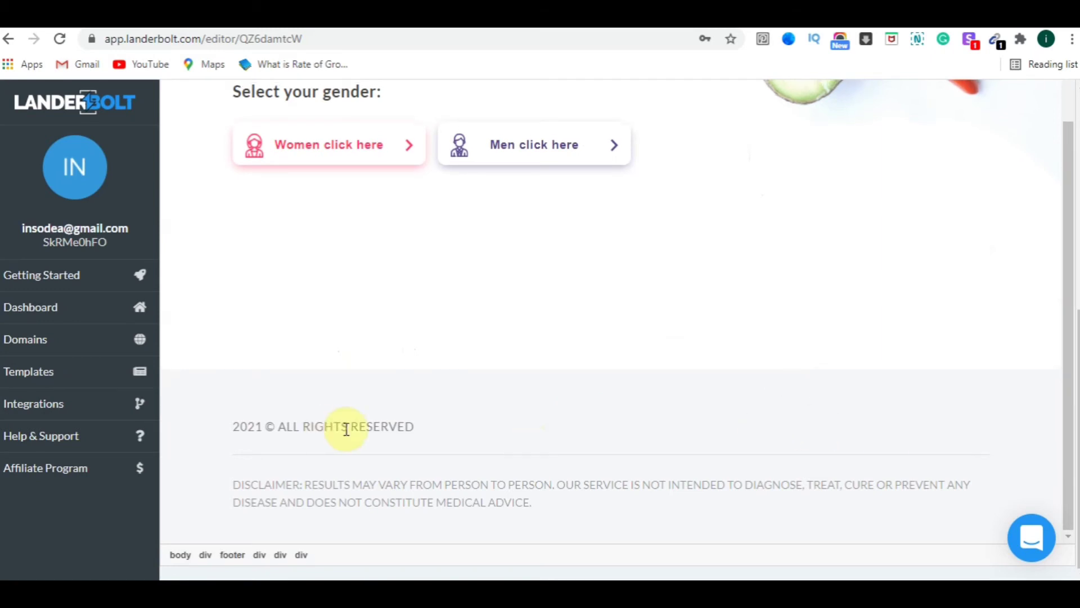
# Step: Remove the "2021 © ALL RIGHTS RESERVED" text from the footer and replace the disclaimer with "DJNAKLAKDBB"
pyautogui.moveTo(419, 425); pyautogui.dragTo(229, 425)
pyautogui.press('BackSpace')
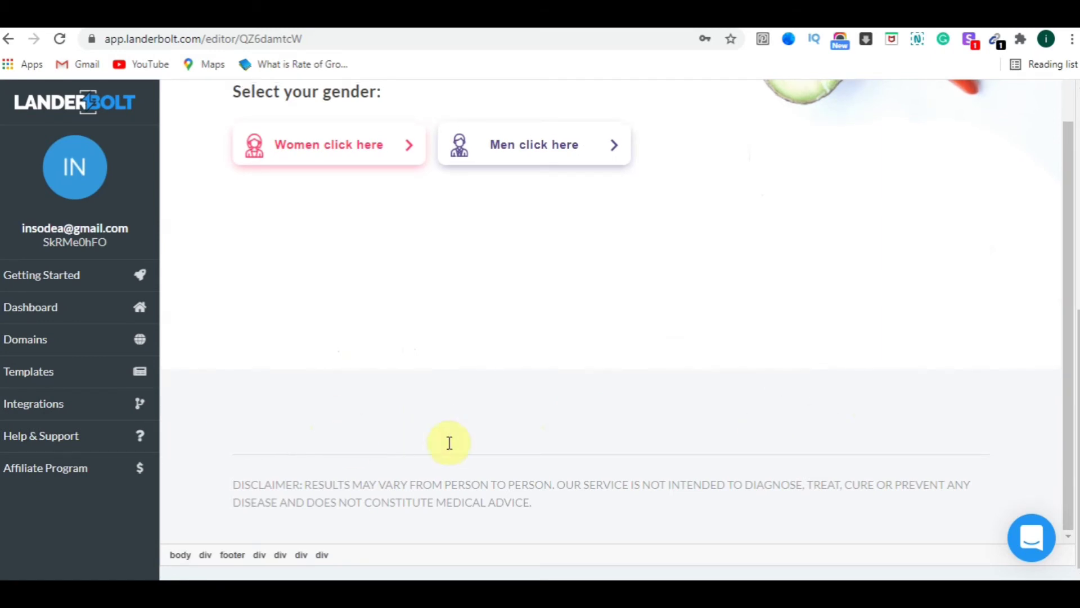
pyautogui.moveTo(541, 505); pyautogui.dragTo(240, 473)
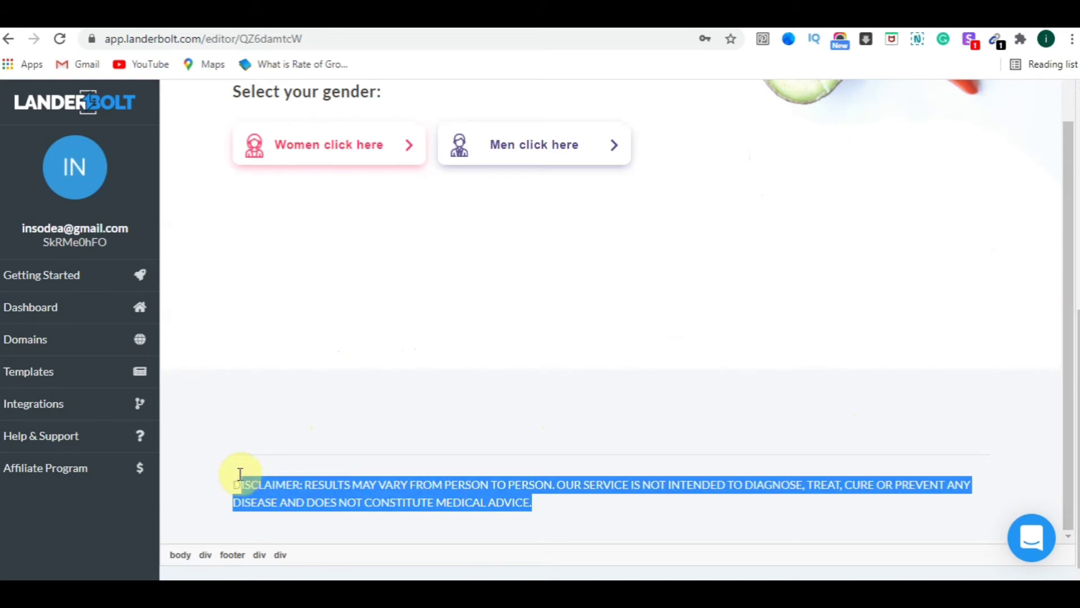
pyautogui.write('DJNAKLAKDBB')
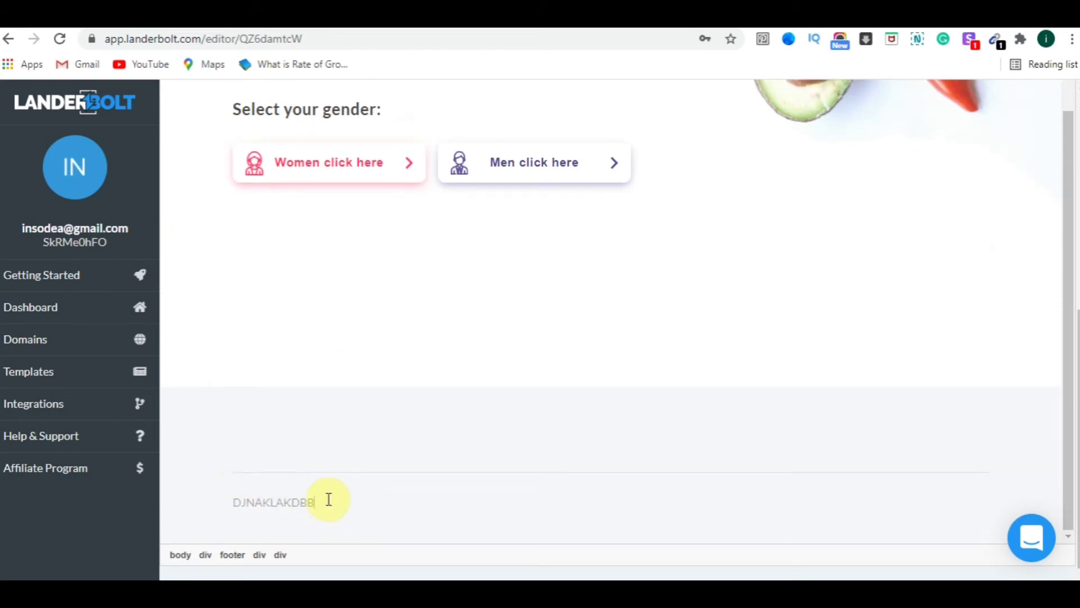
# Step: Look through the paragraph format, font name and font size options available for the page text
pyautogui.scroll(3, 329, 500)
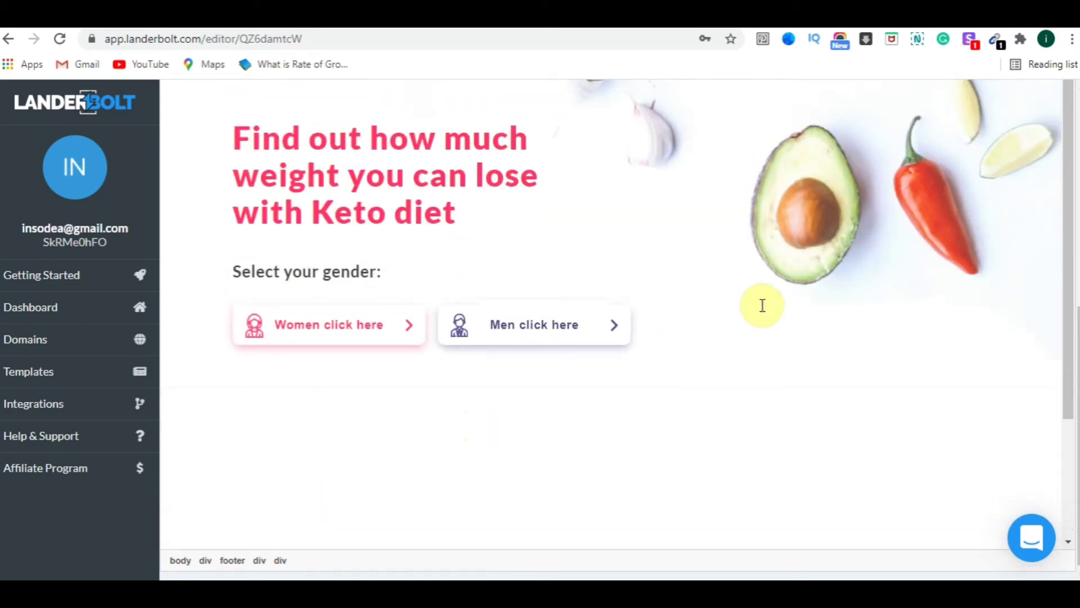
pyautogui.scroll(6, 763, 306)
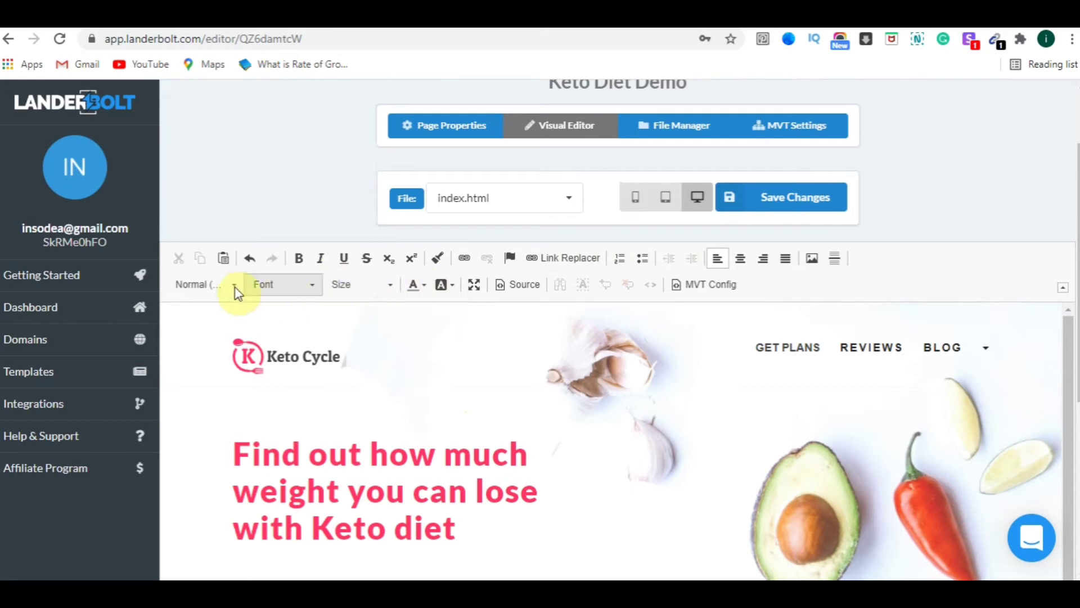
pyautogui.click(219, 306)
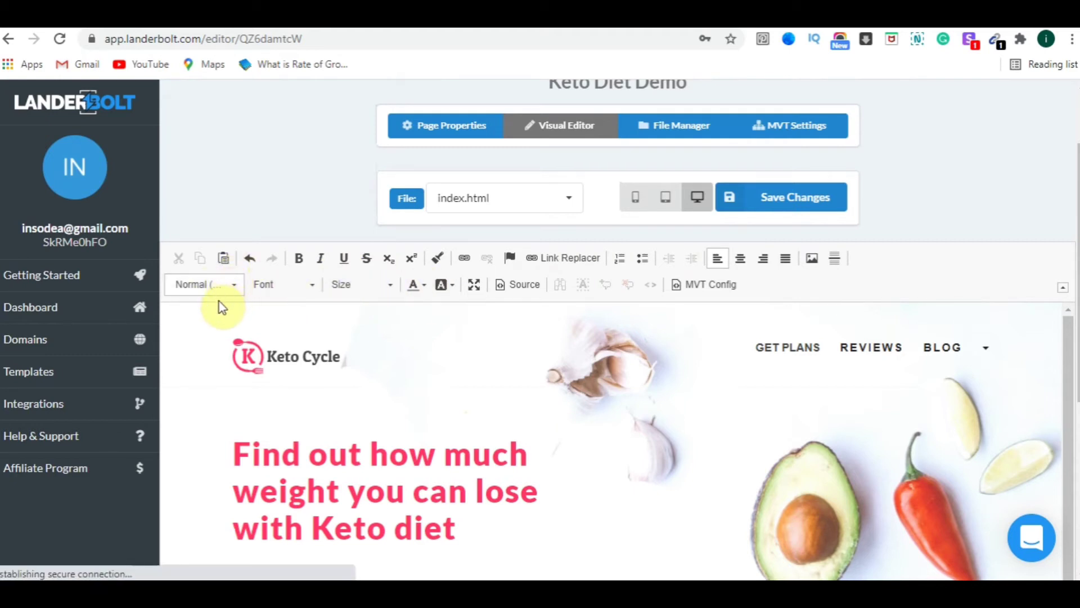
pyautogui.scroll(-2, 197, 360)
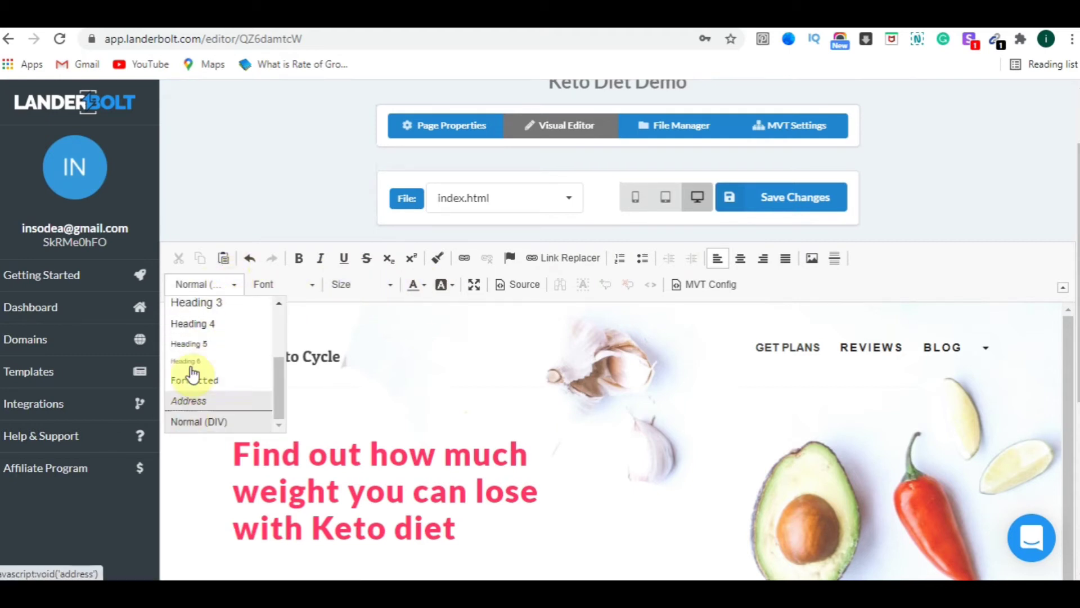
pyautogui.click(276, 283)
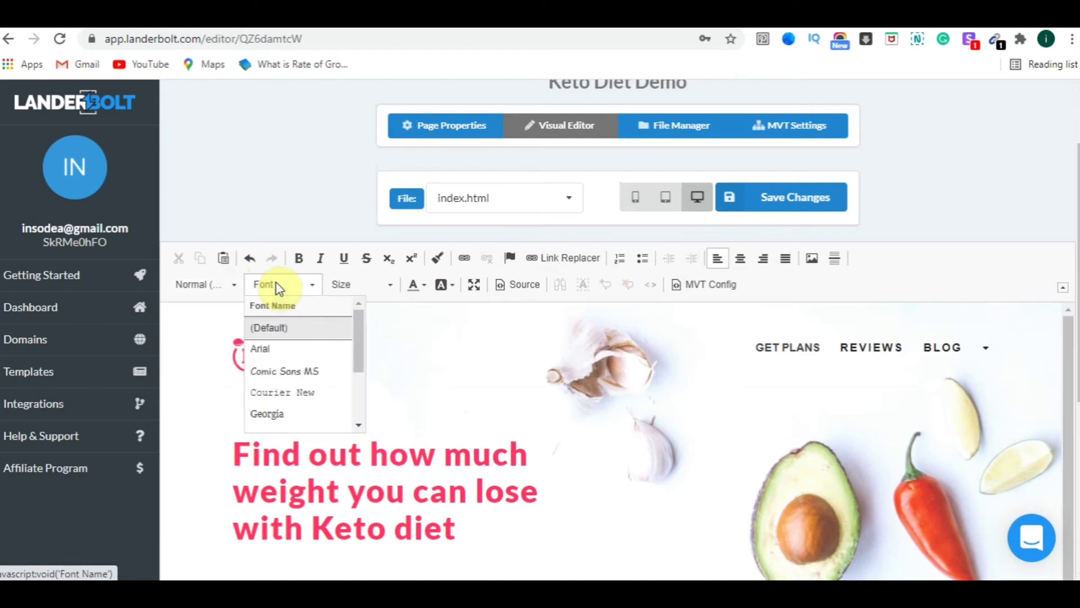
pyautogui.click(356, 285)
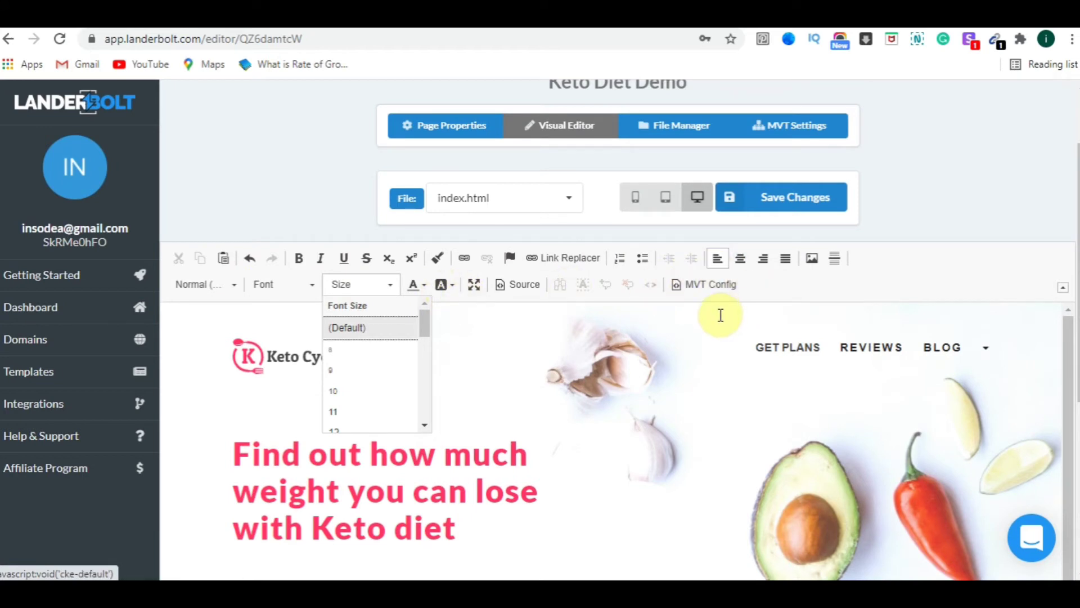
pyautogui.scroll(-3, 678, 448)
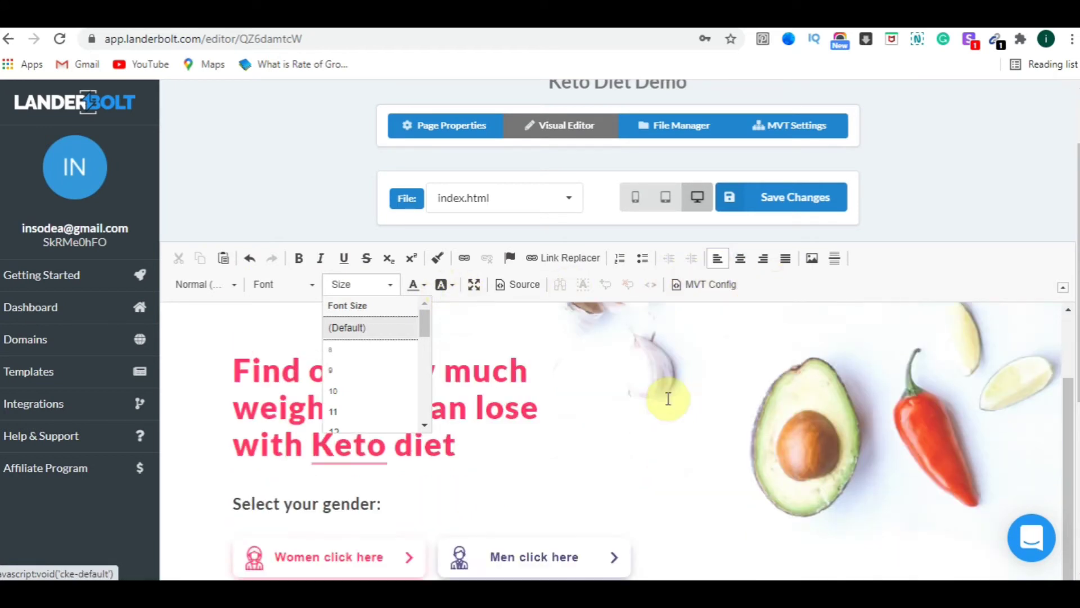
# Step: Save the edited index.html file and publish the Keto Diet Demo page from its properties
pyautogui.click(798, 205)
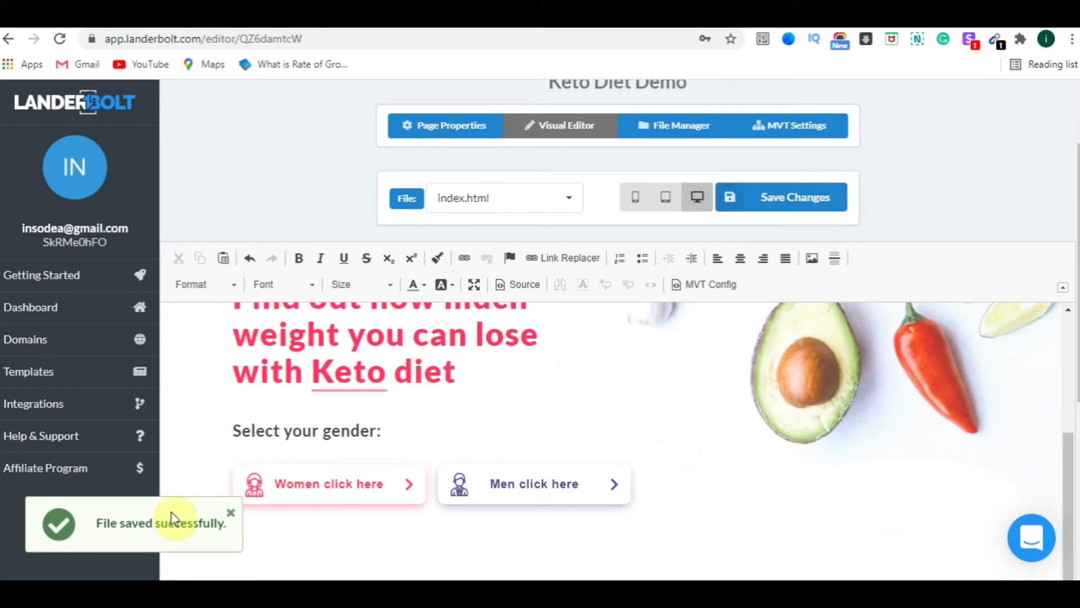
pyautogui.scroll(6, 480, 417)
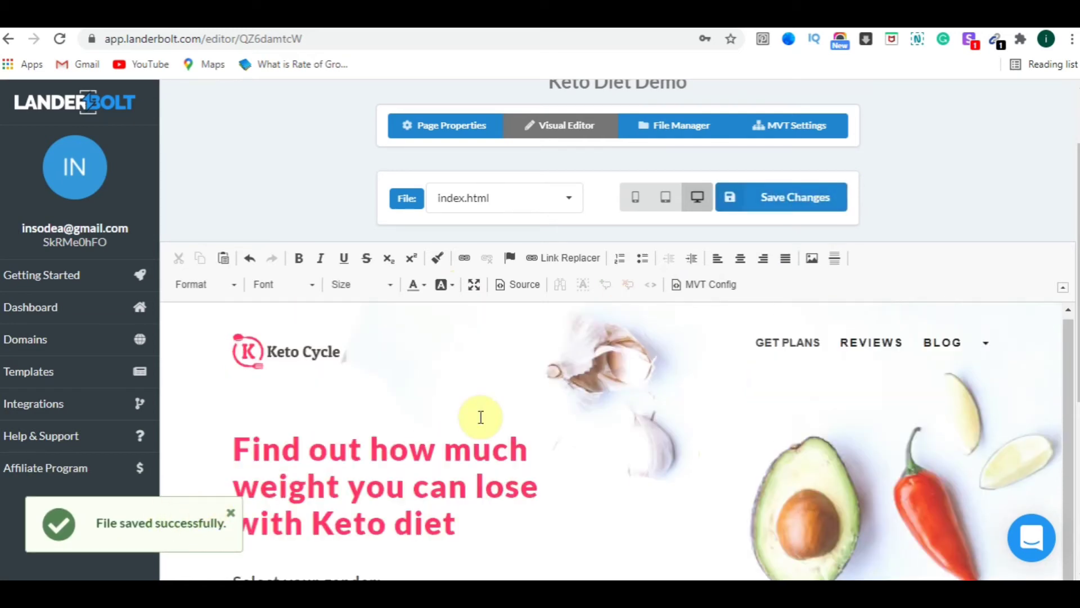
pyautogui.click(432, 213)
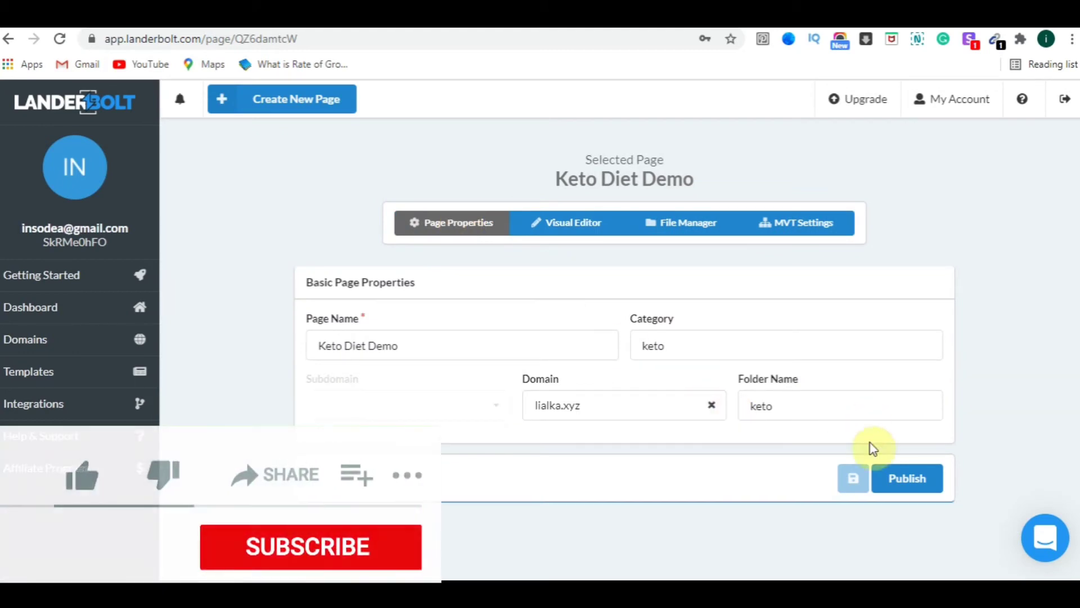
pyautogui.click(909, 478)
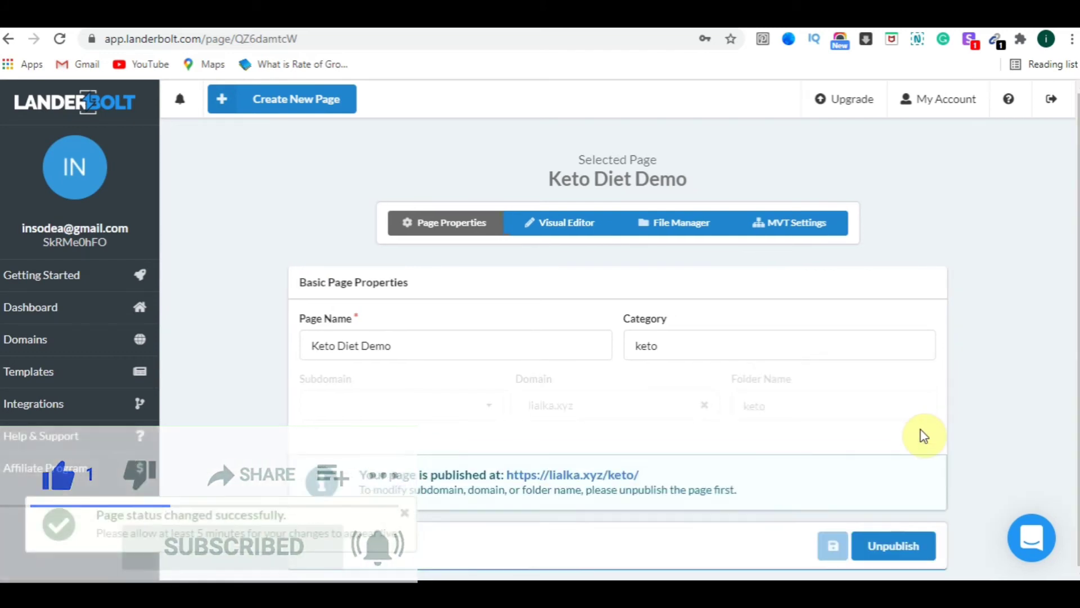
pyautogui.click(585, 479)
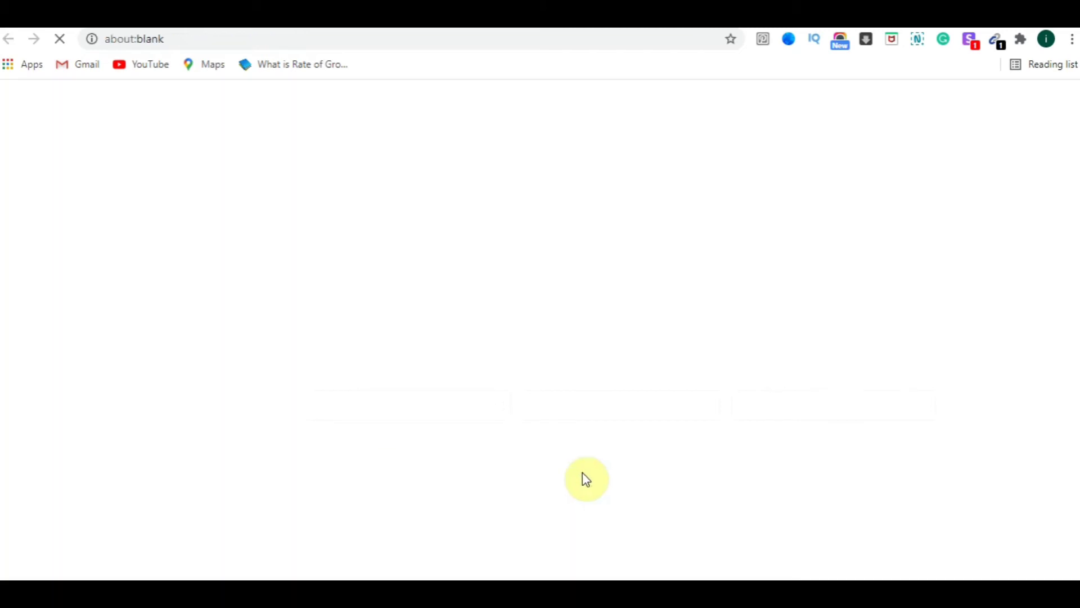
pyautogui.scroll(-3, 214, 517)
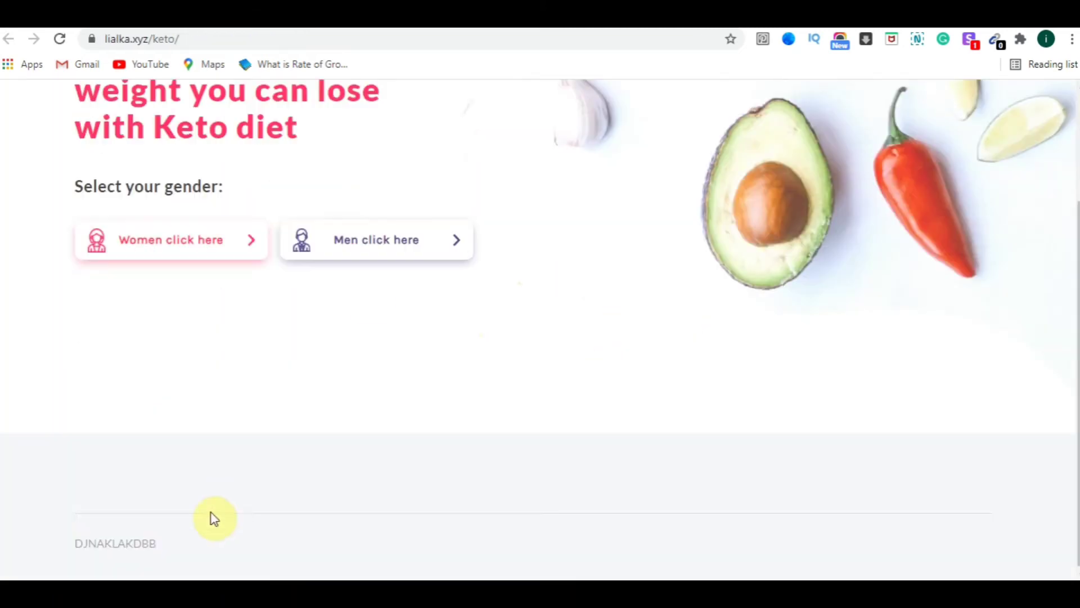
pyautogui.scroll(-1, 281, 451)
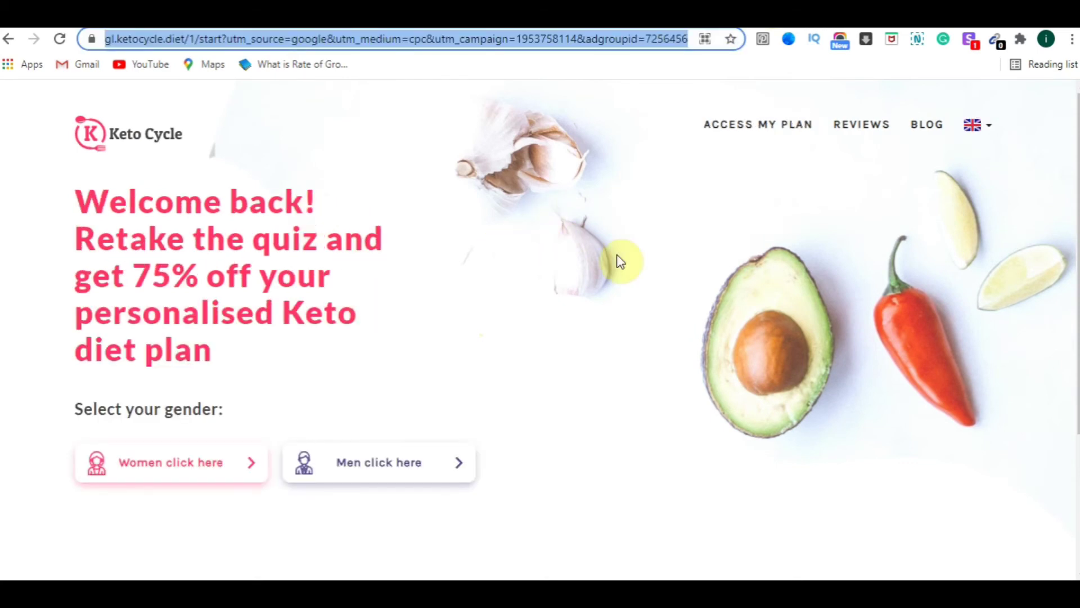
# Step: Compare the original Keto Cycle page with the published copy, test the copy's Reviews link and return to LanderBolt
pyautogui.scroll(-1, 621, 259)
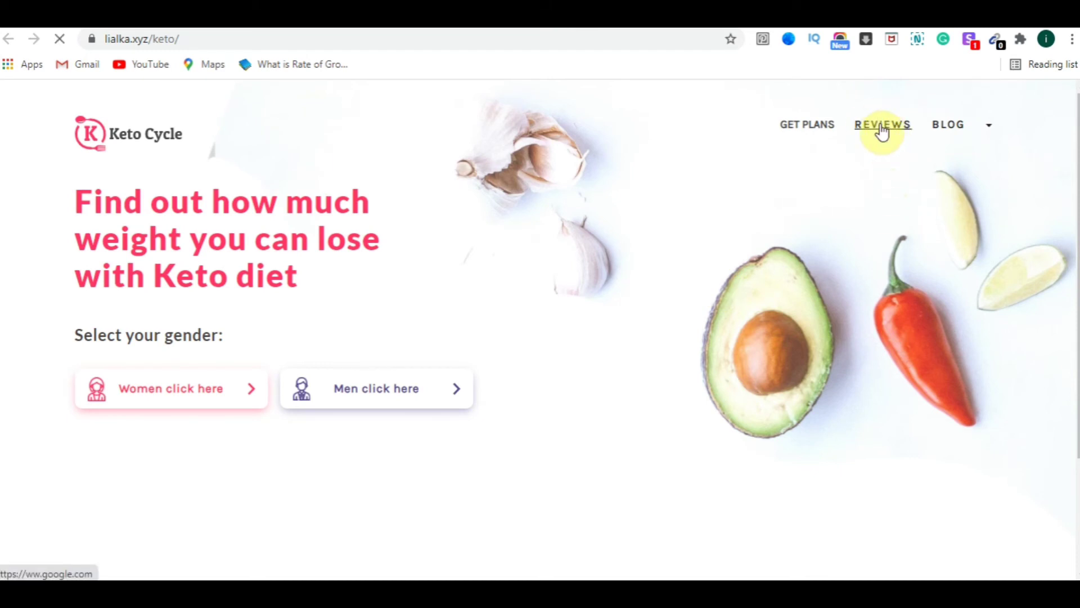
pyautogui.click(882, 126)
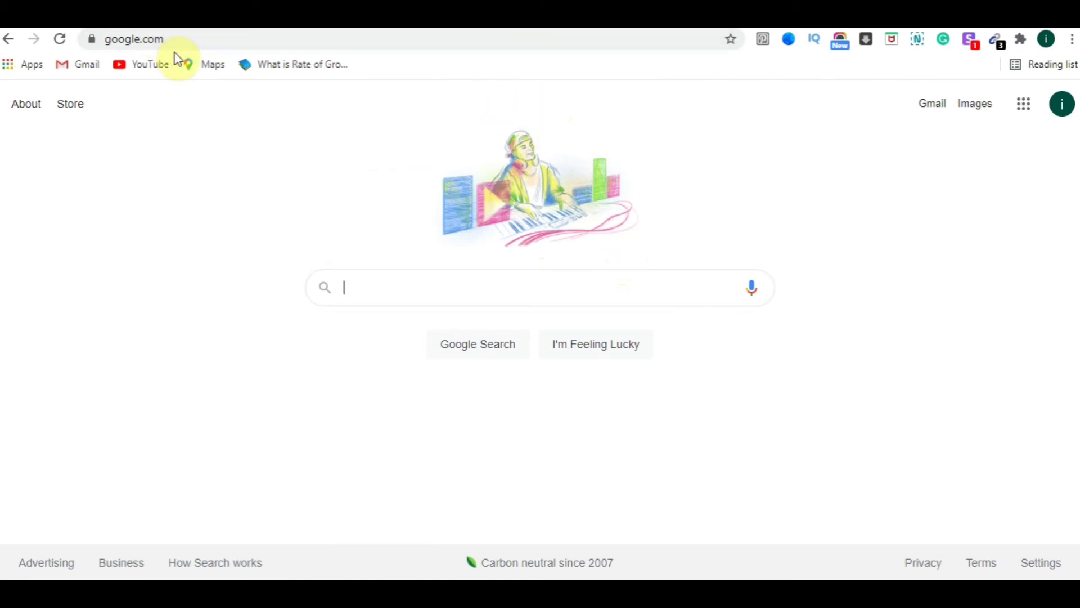
pyautogui.click(11, 38)
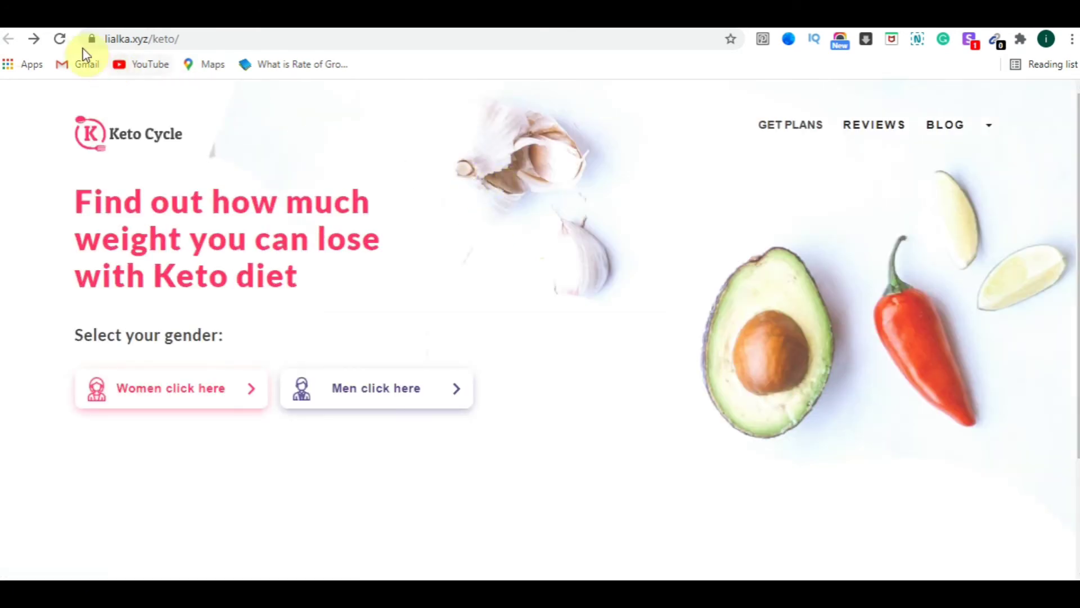
pyautogui.click(8, 38)
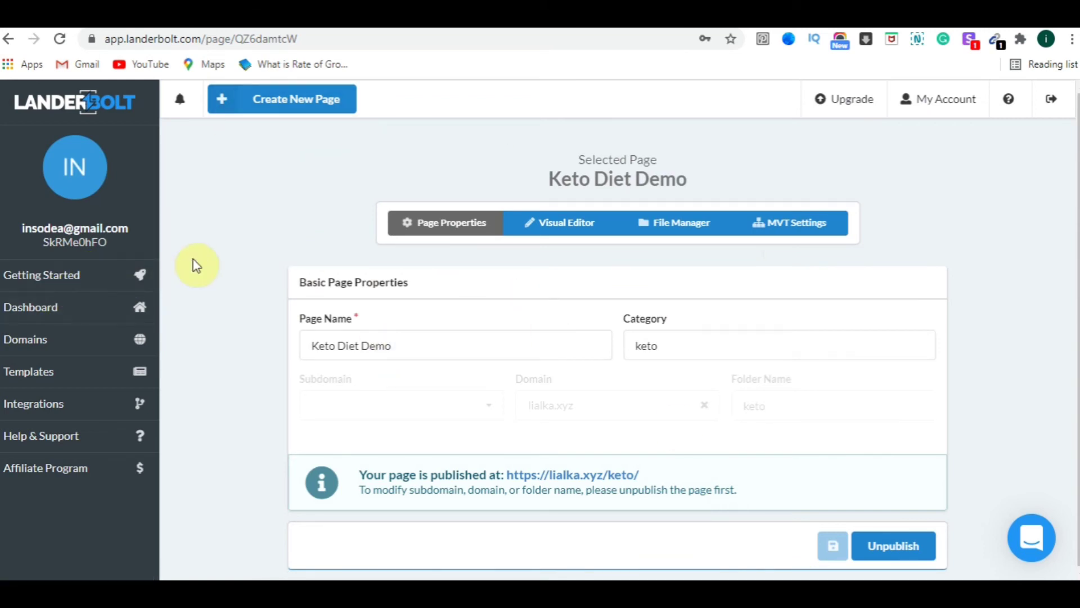
# Step: Start a new page from a pre-built template, browse the template gallery and select the Blog Post template
pyautogui.click(302, 104)
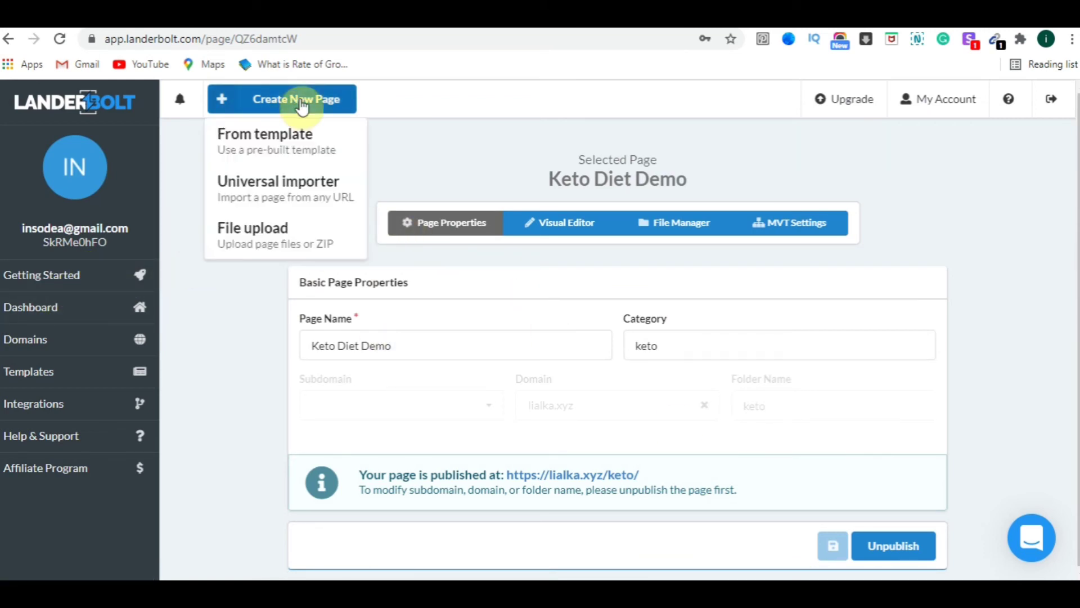
pyautogui.click(314, 158)
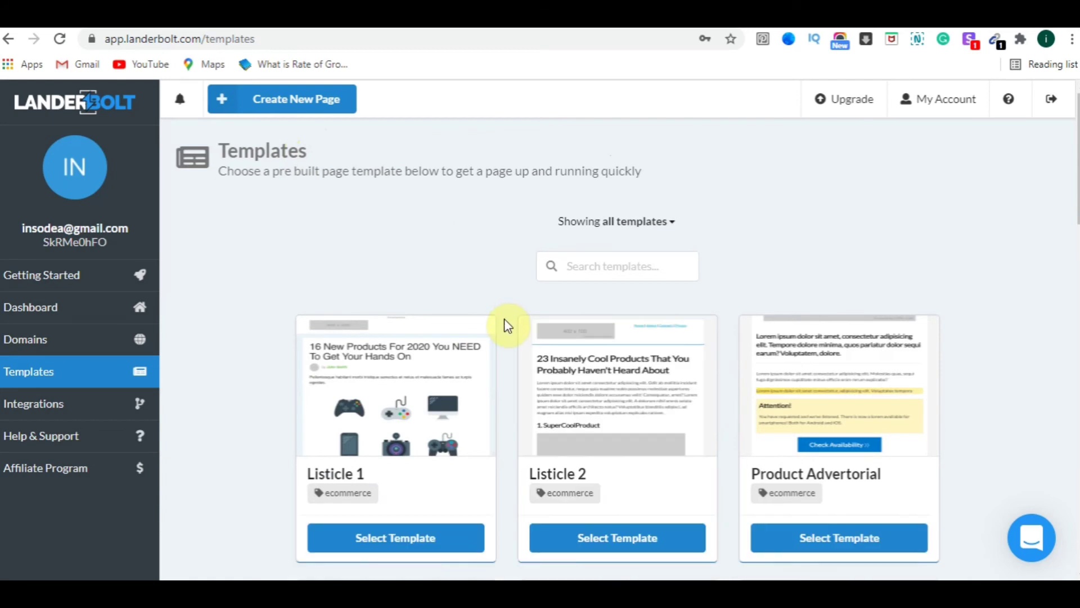
pyautogui.scroll(-3, 506, 320)
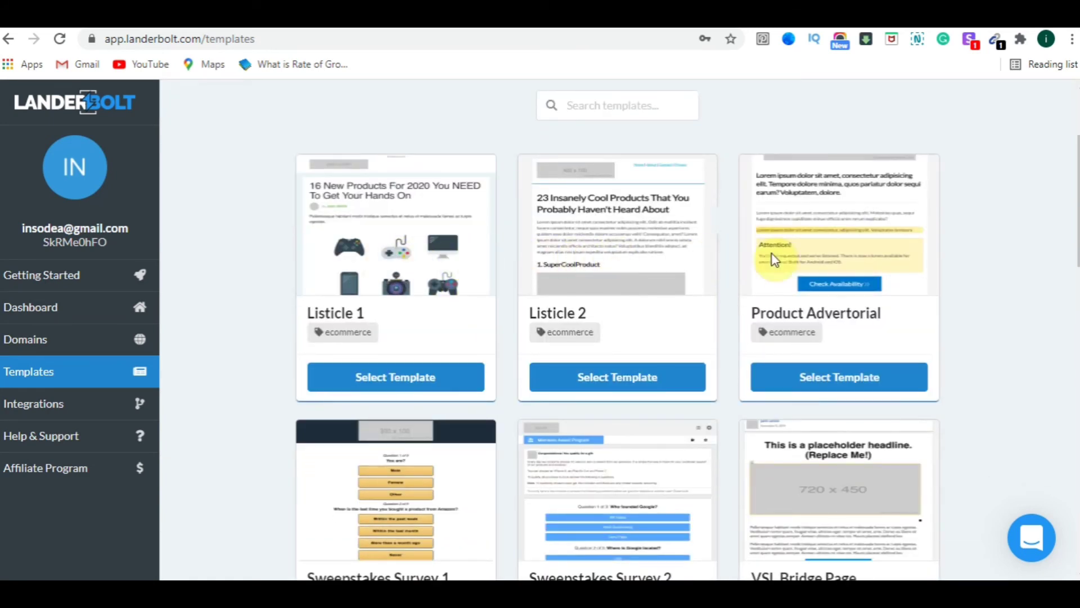
pyautogui.scroll(-4, 475, 343)
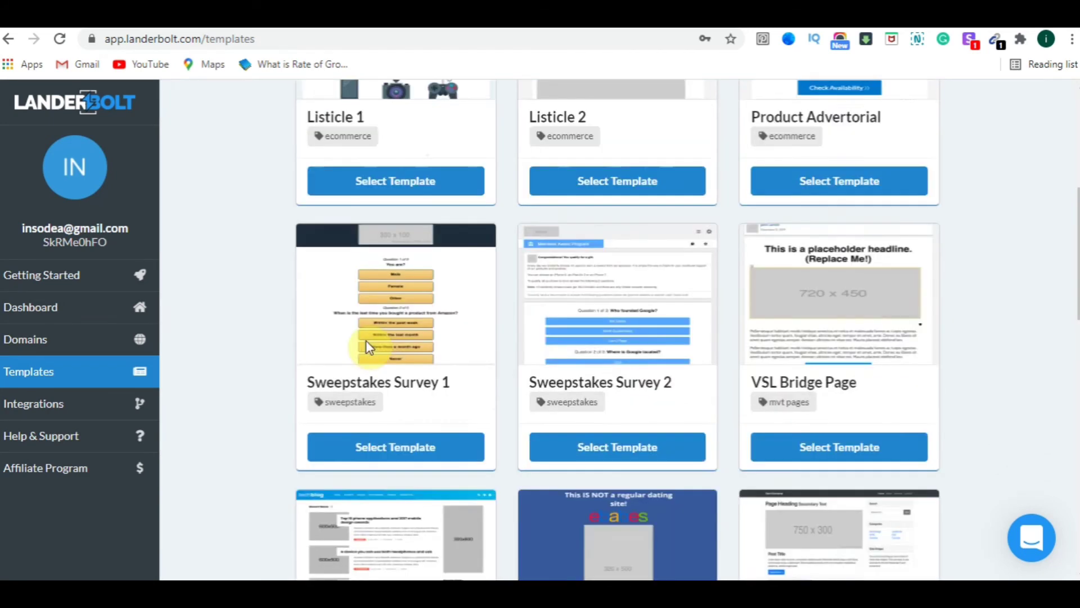
pyautogui.scroll(-8, 516, 338)
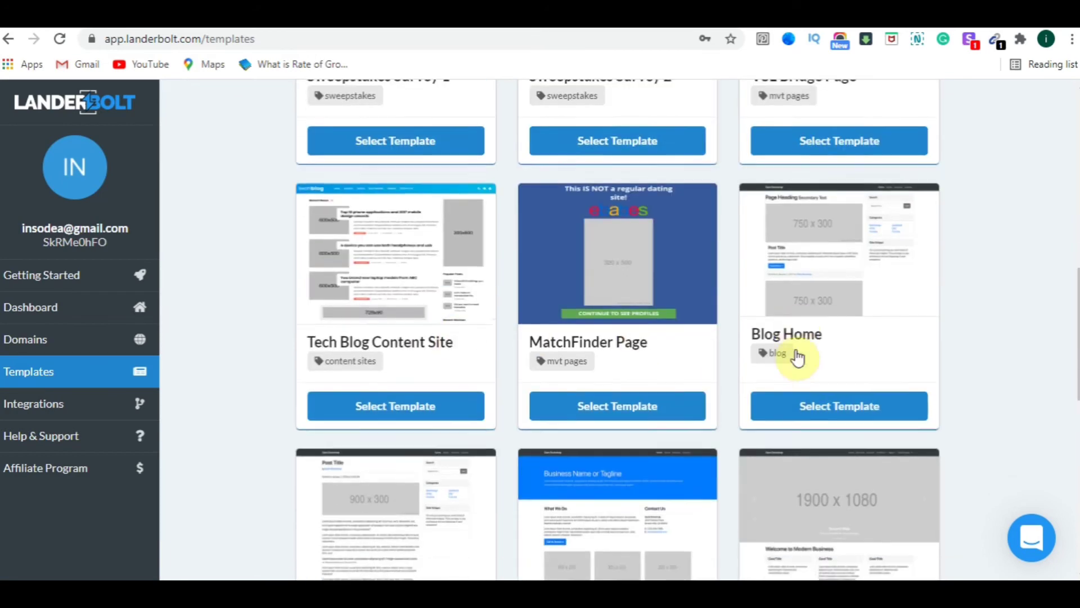
pyautogui.scroll(-1, 788, 360)
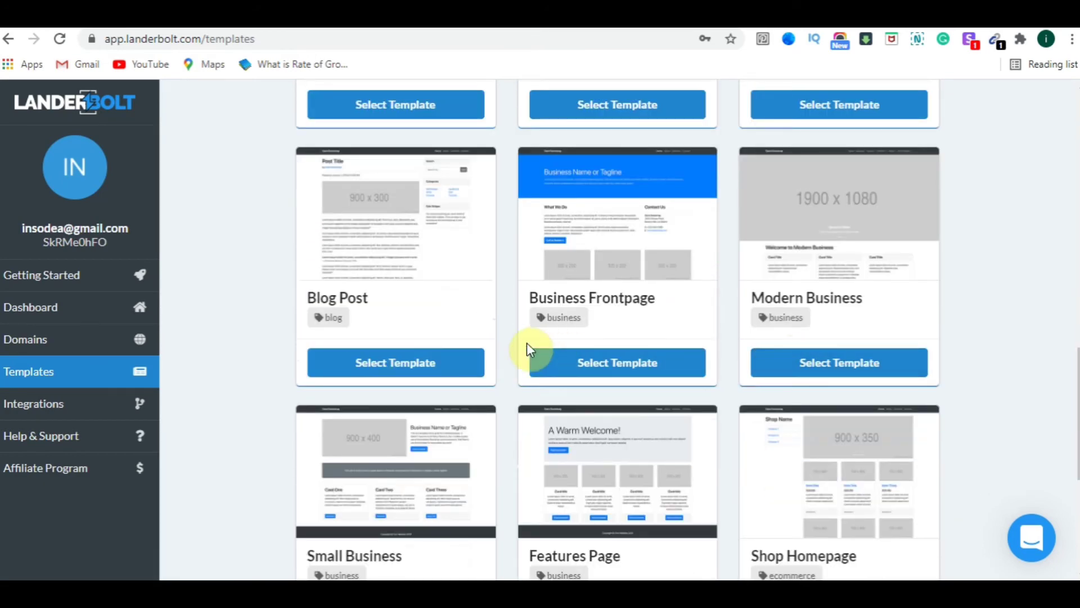
pyautogui.scroll(-1, 531, 346)
pyautogui.scroll(1, 403, 296)
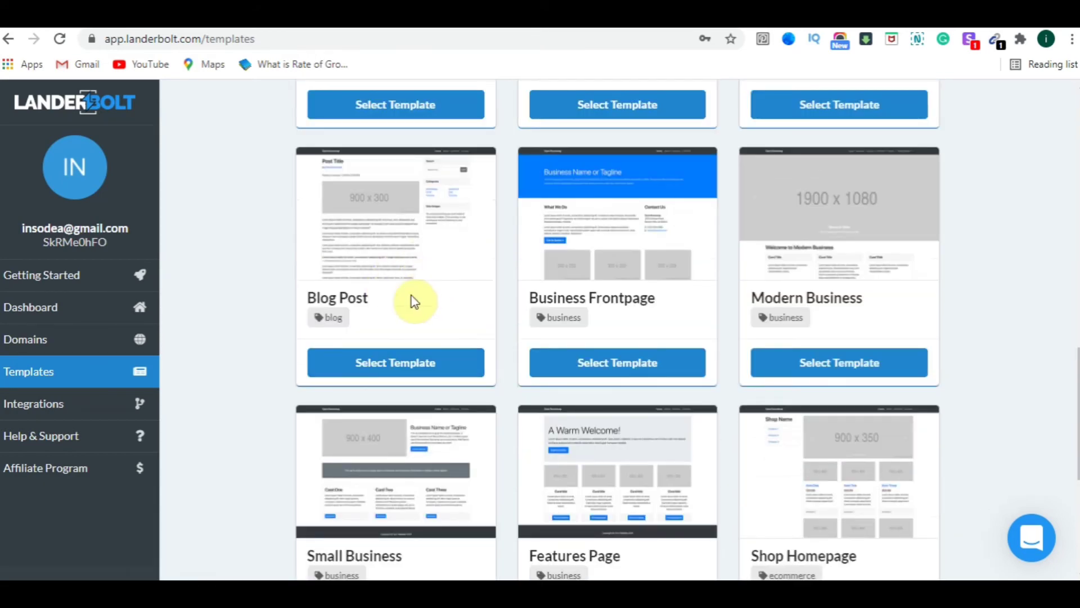
pyautogui.click(420, 363)
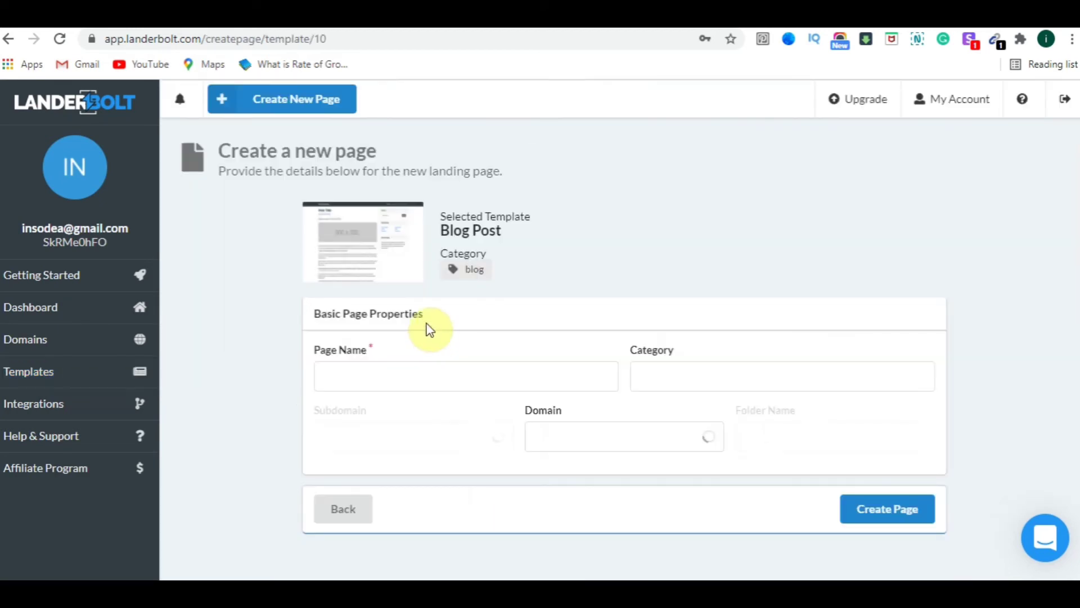
# Step: Name the new Blog Post template page "xyz" and create it
pyautogui.click(413, 374)
pyautogui.write('asha')
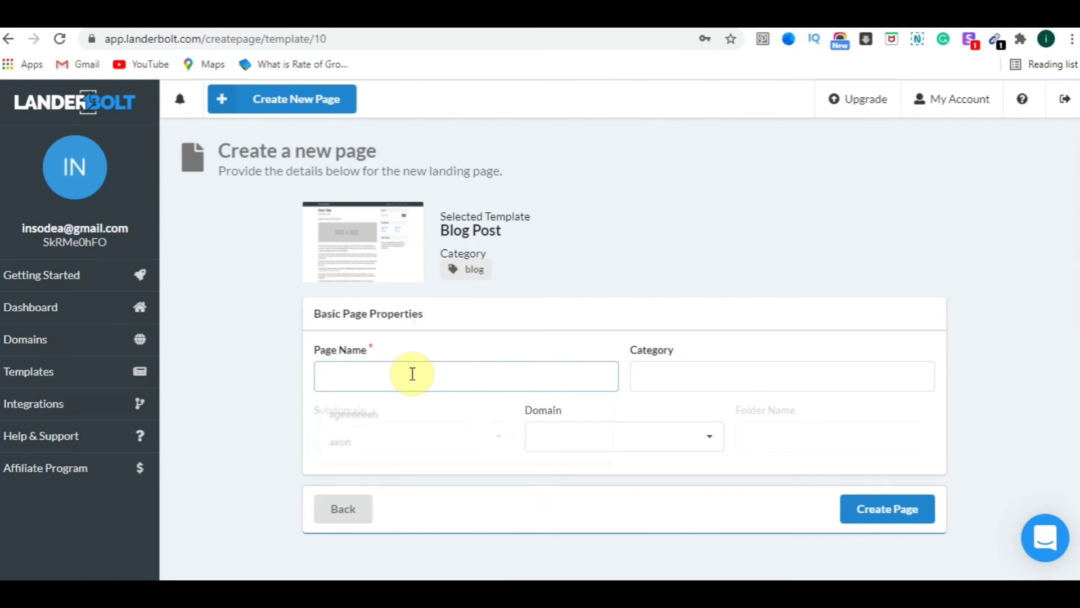
pyautogui.write('xyz')
pyautogui.press('Return')
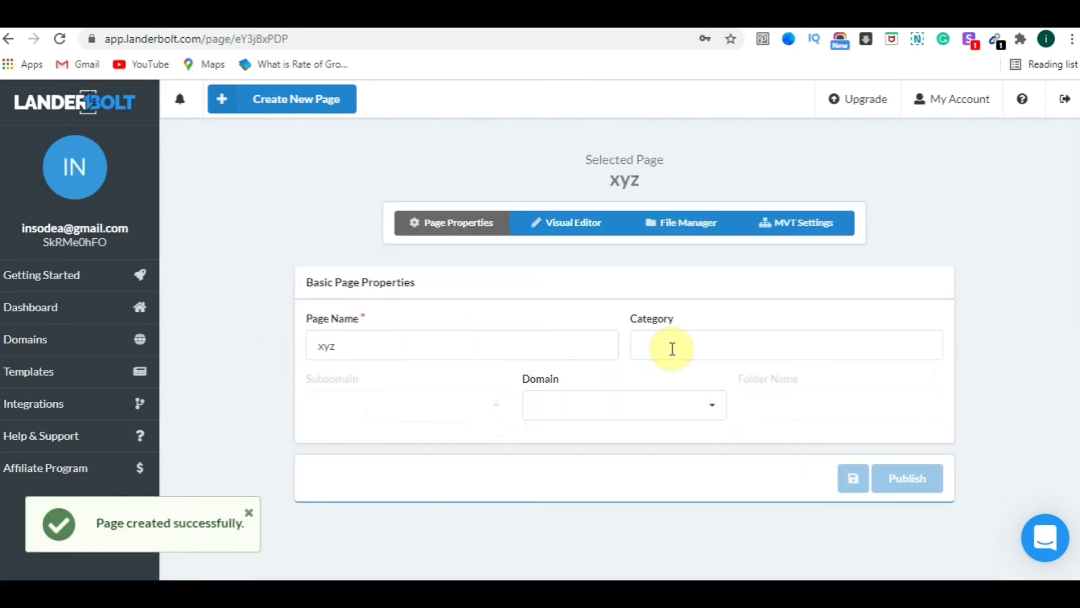
# Step: Open the xyz page's index.html in the visual editor and bring its content area into view
pyautogui.click(574, 228)
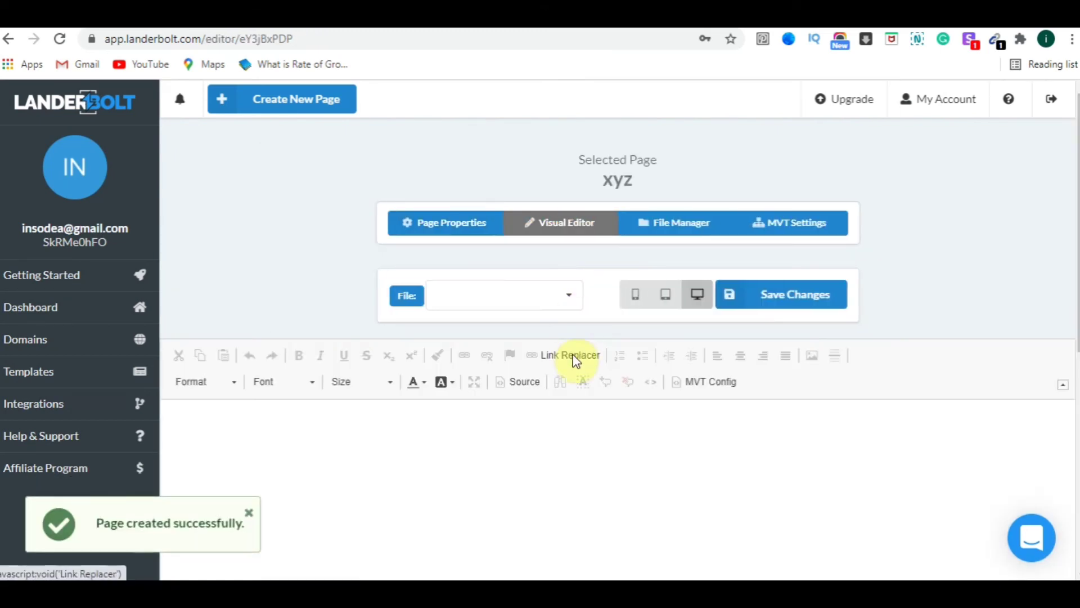
pyautogui.scroll(-3, 572, 370)
pyautogui.scroll(-2, 572, 369)
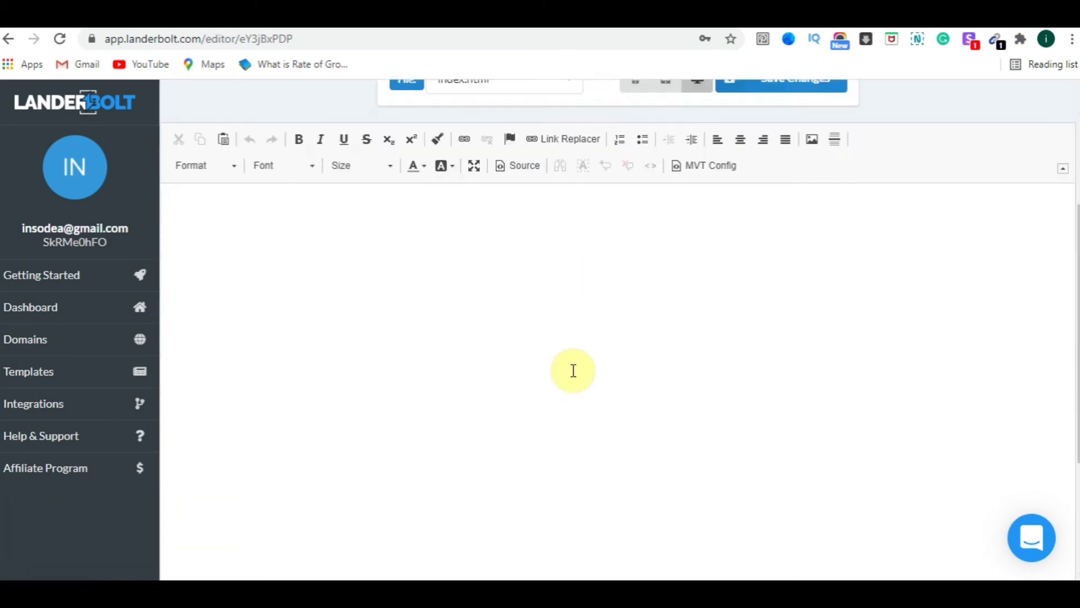